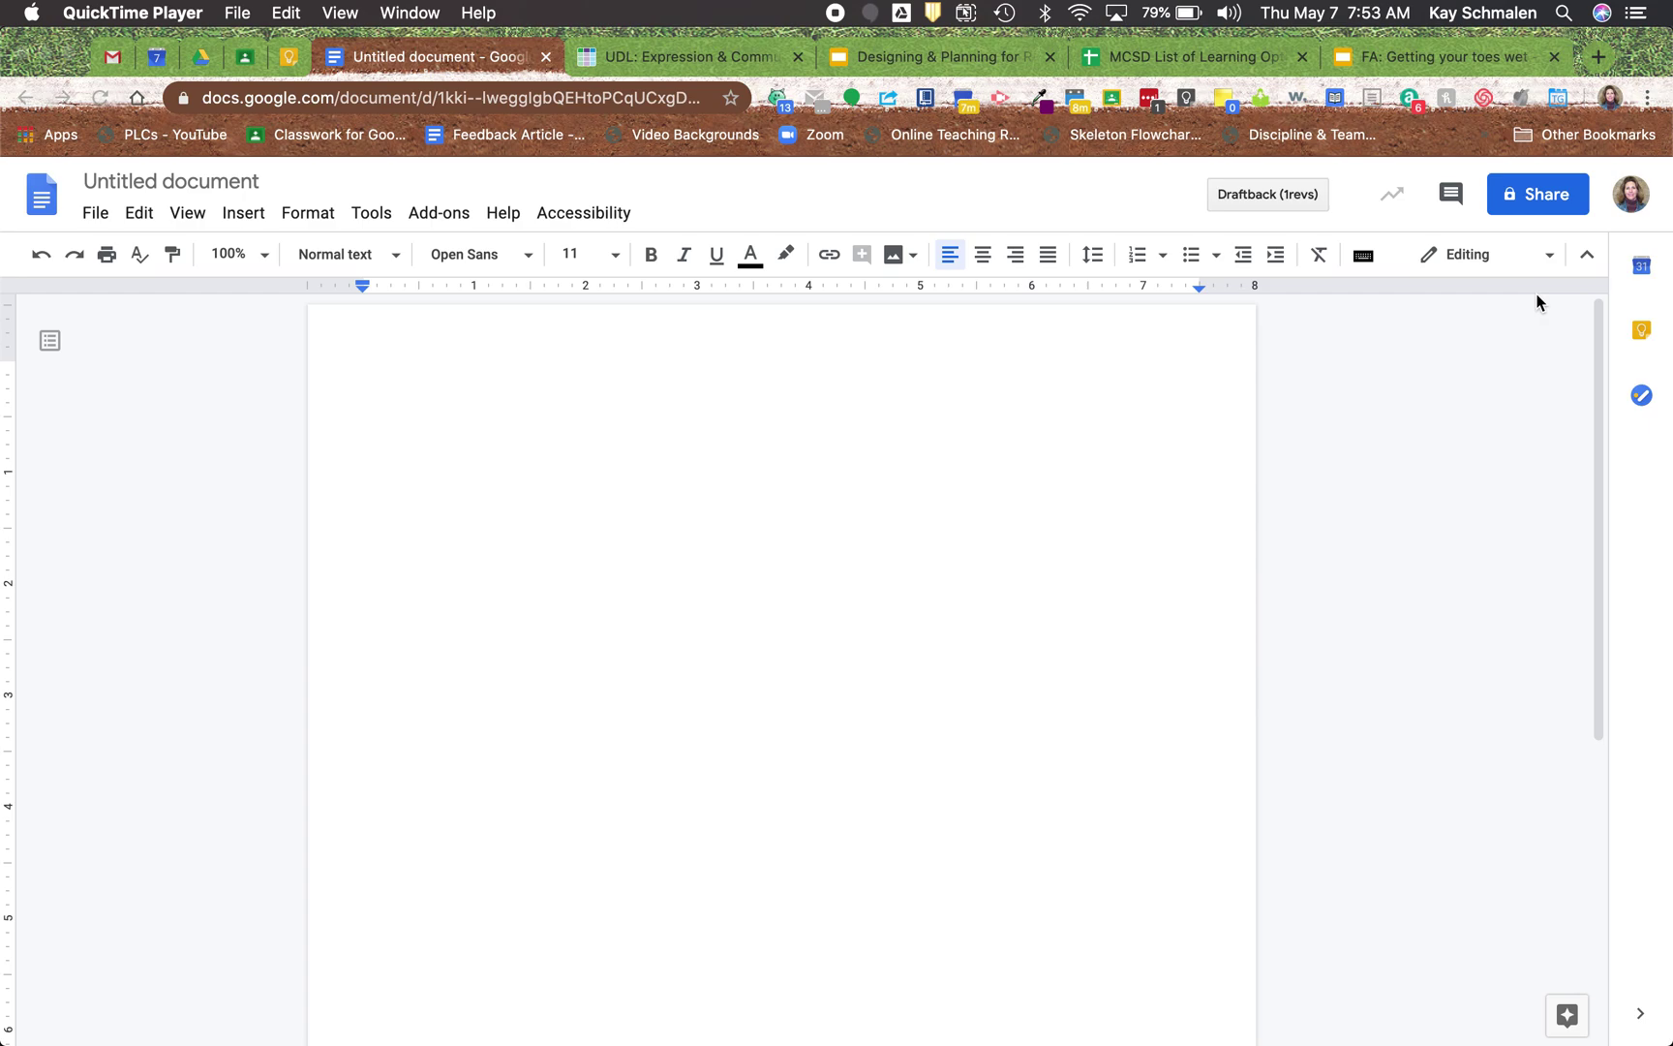
# Open Share for the untitled document, skip the naming prompt, and view its Restricted link access.
pyautogui.click(1544, 204)
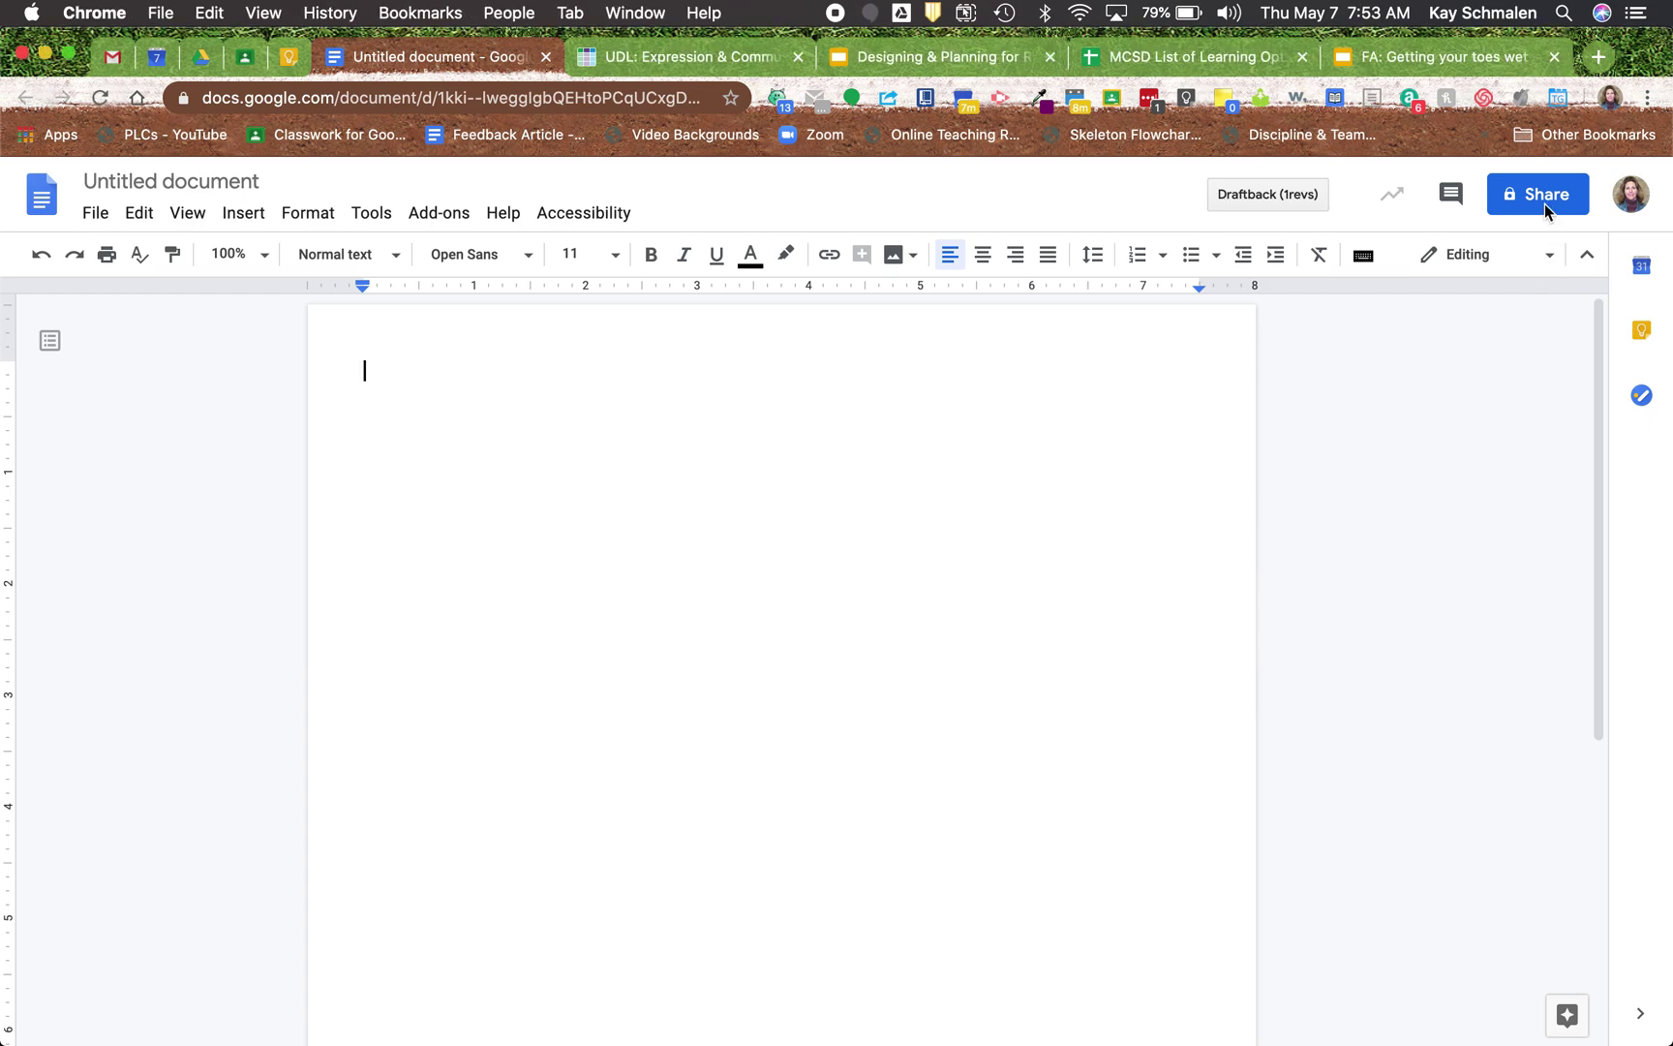
pyautogui.click(1544, 204)
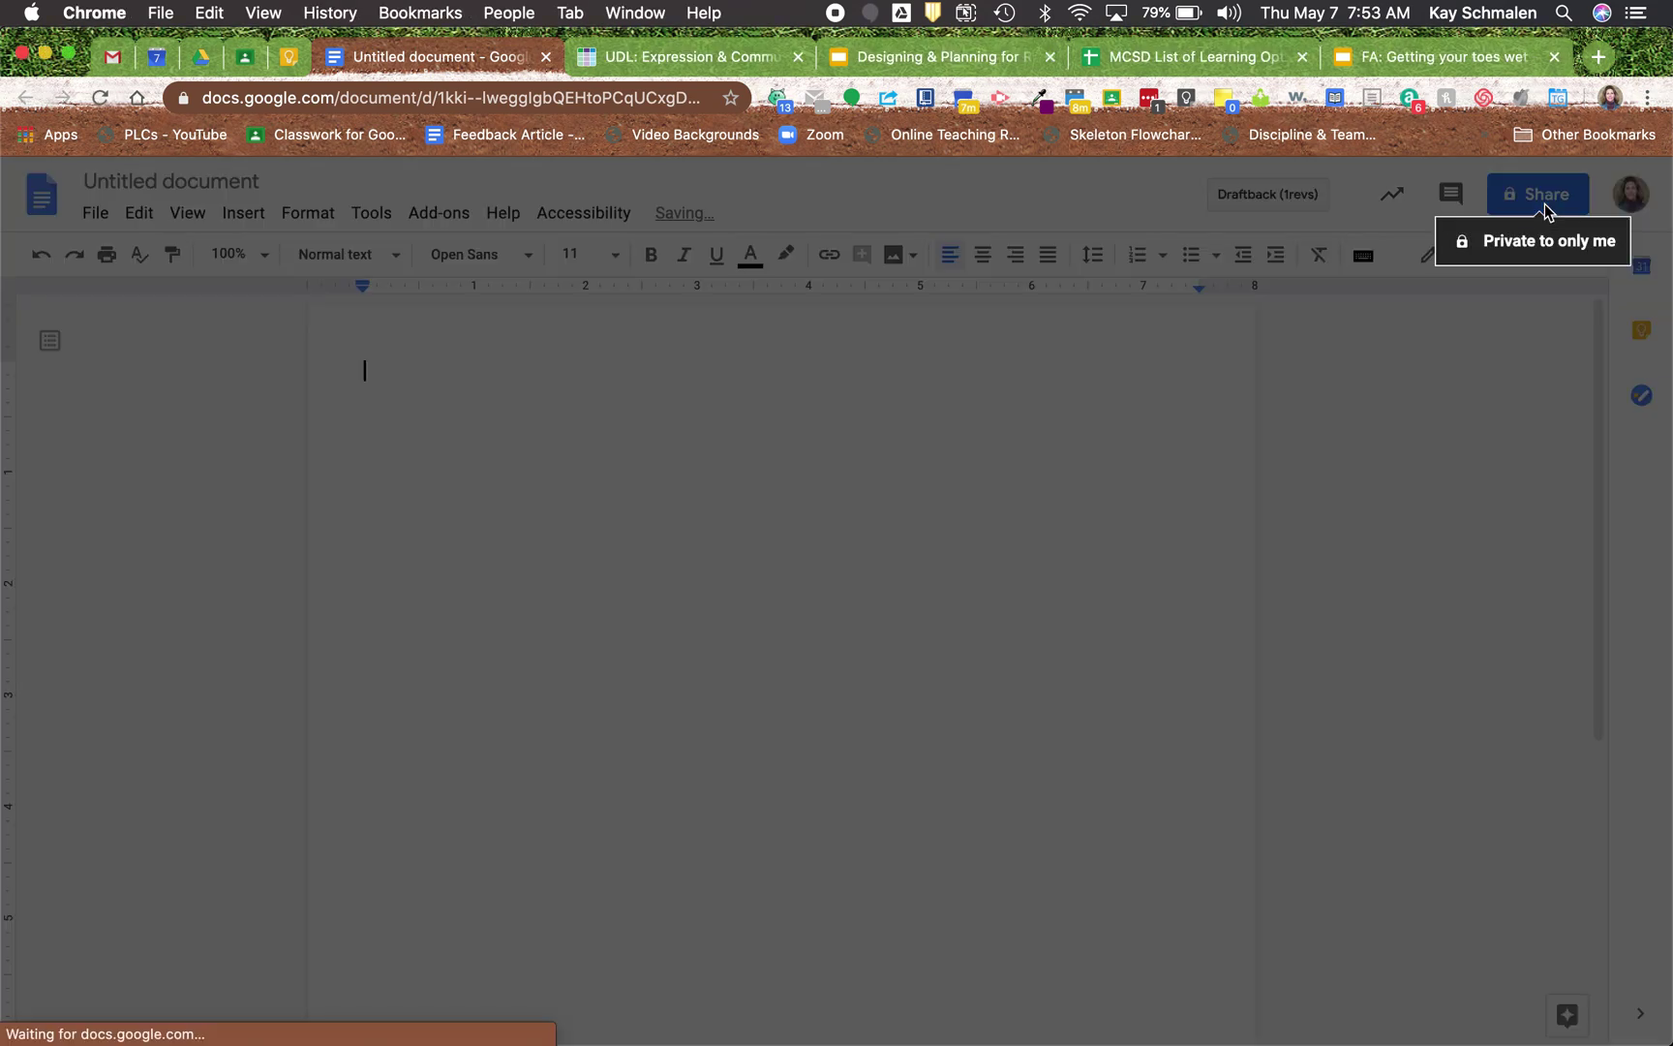
pyautogui.press('Tab')
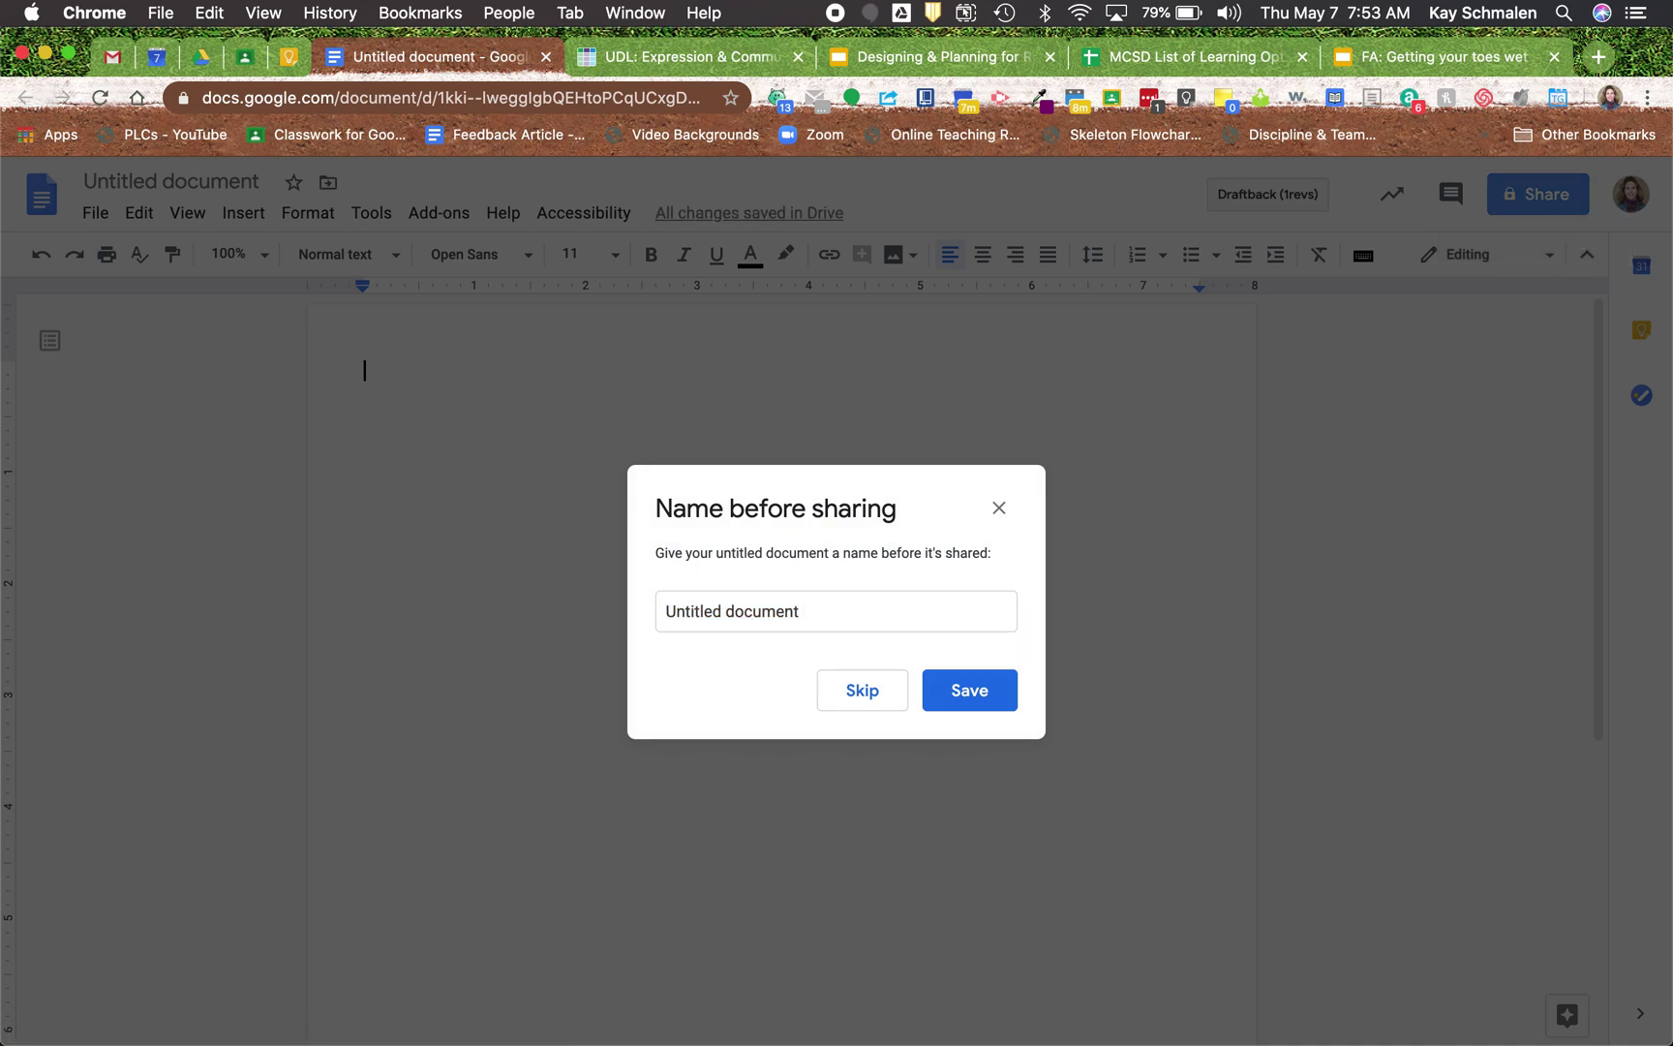
pyautogui.press('Return')
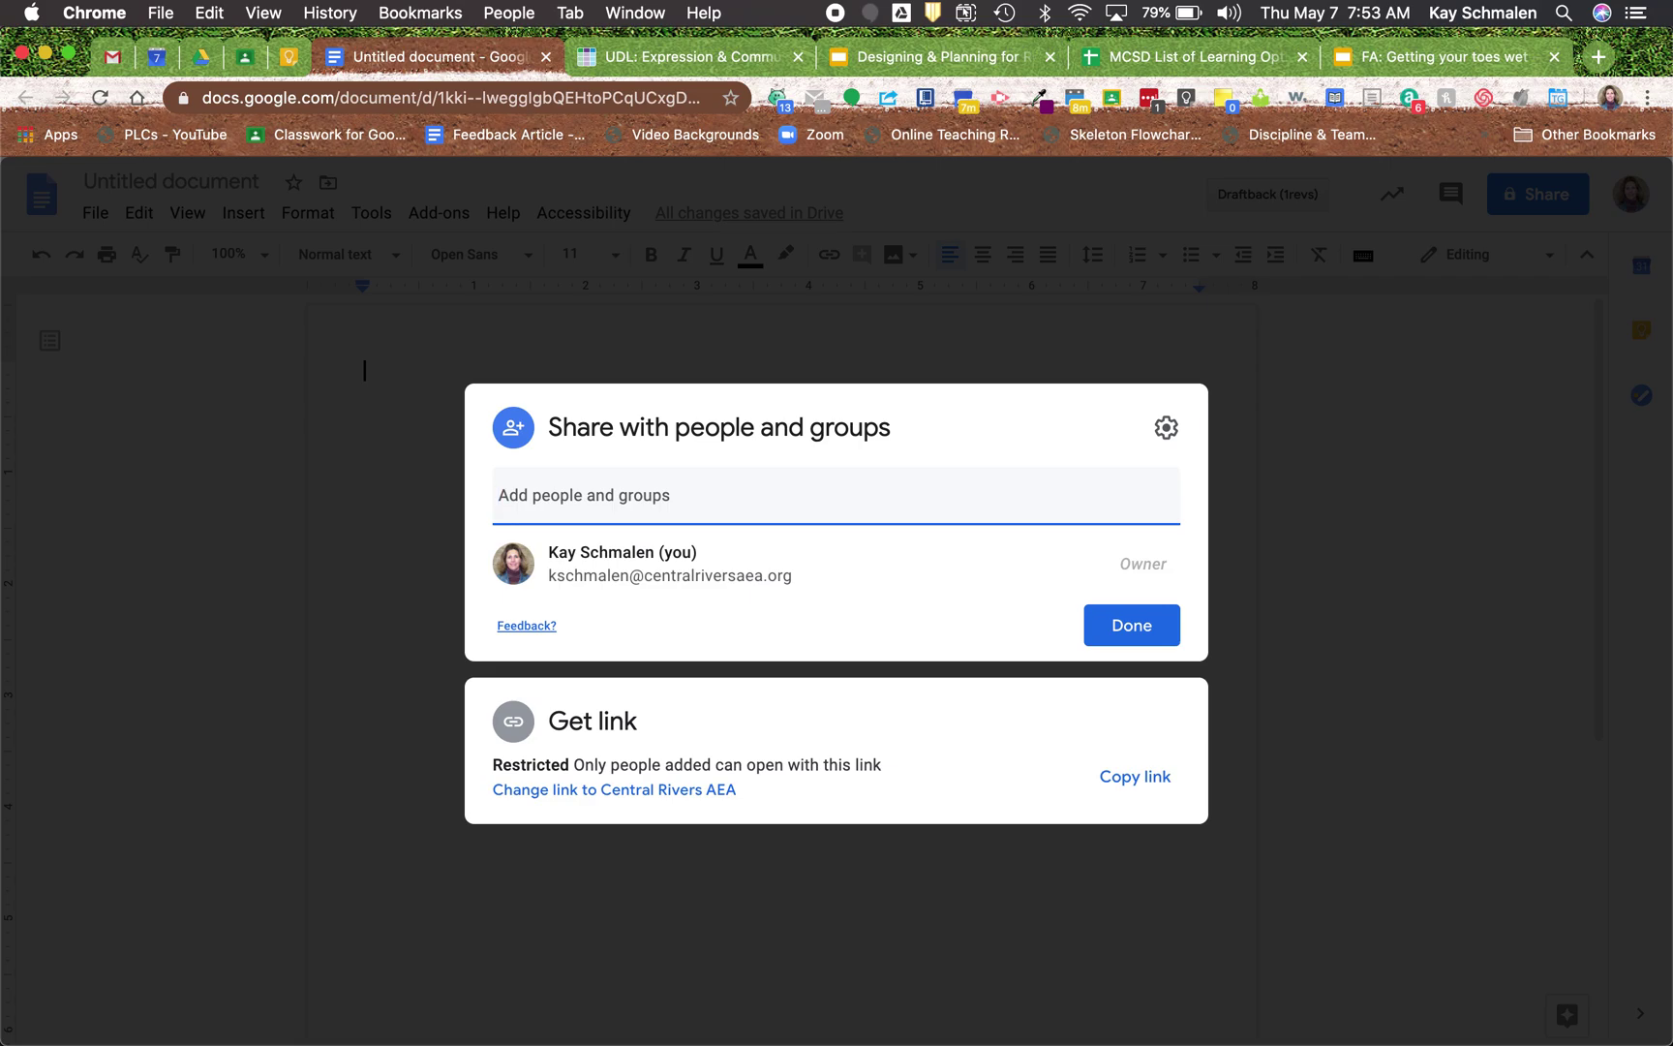
pyautogui.click(1165, 430)
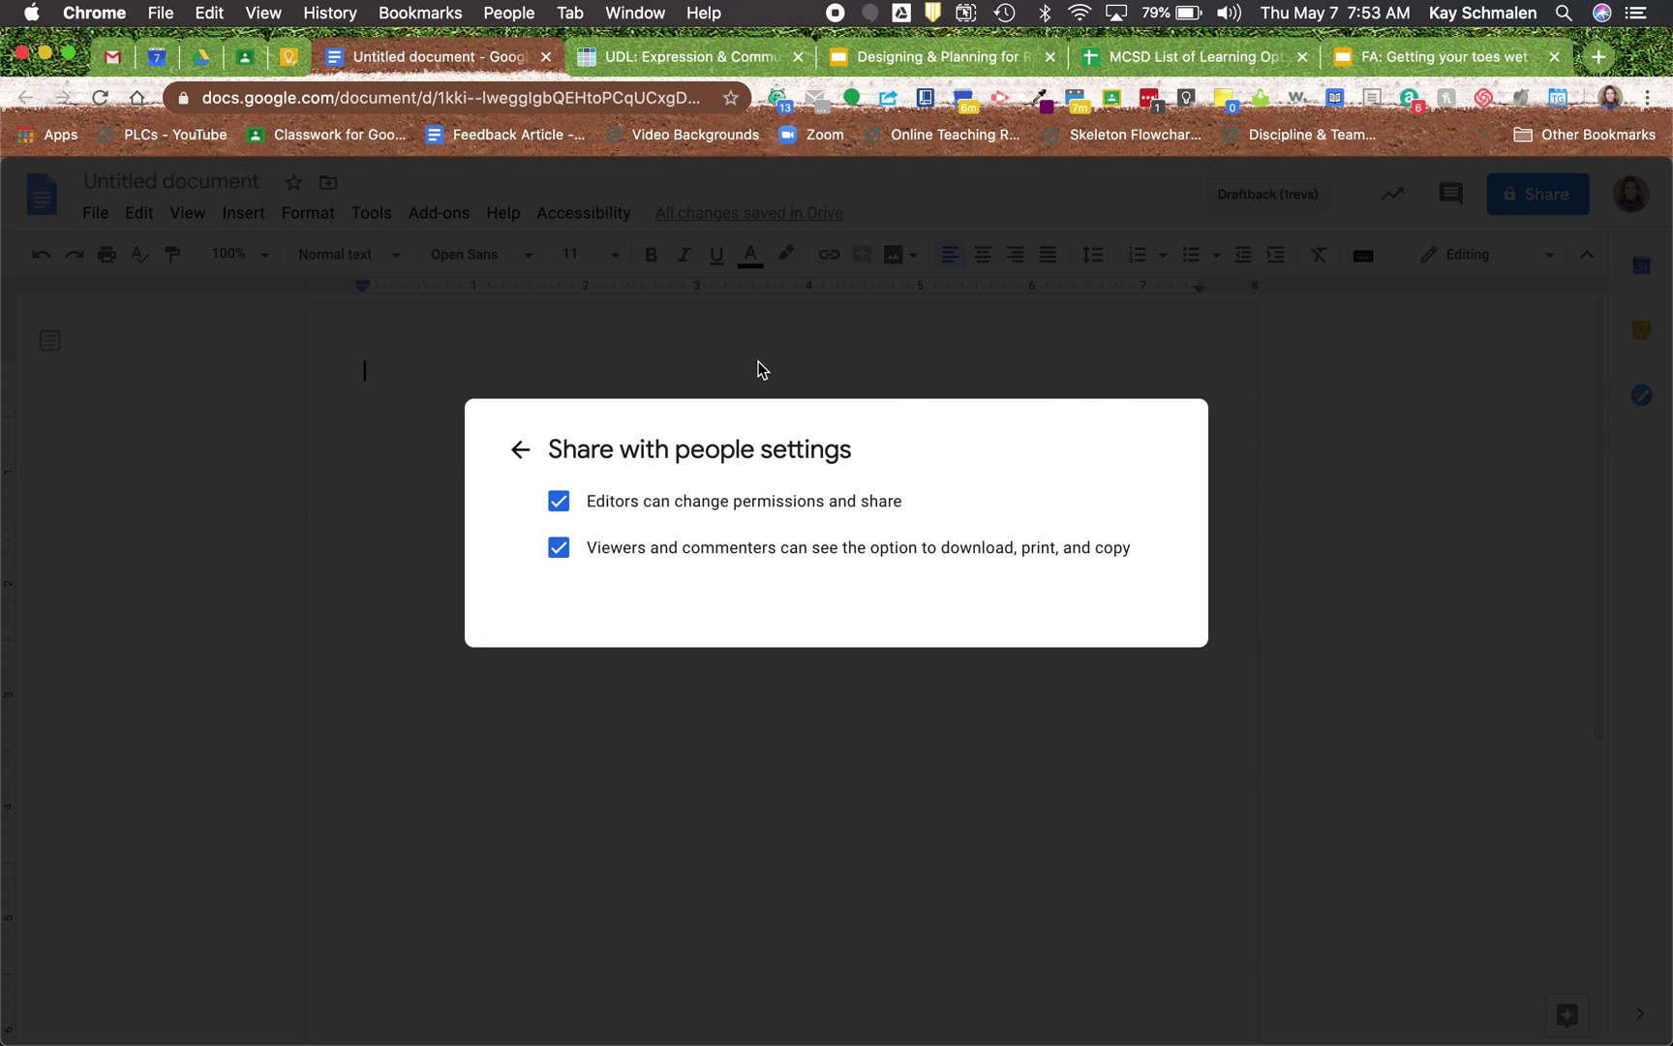
pyautogui.click(520, 450)
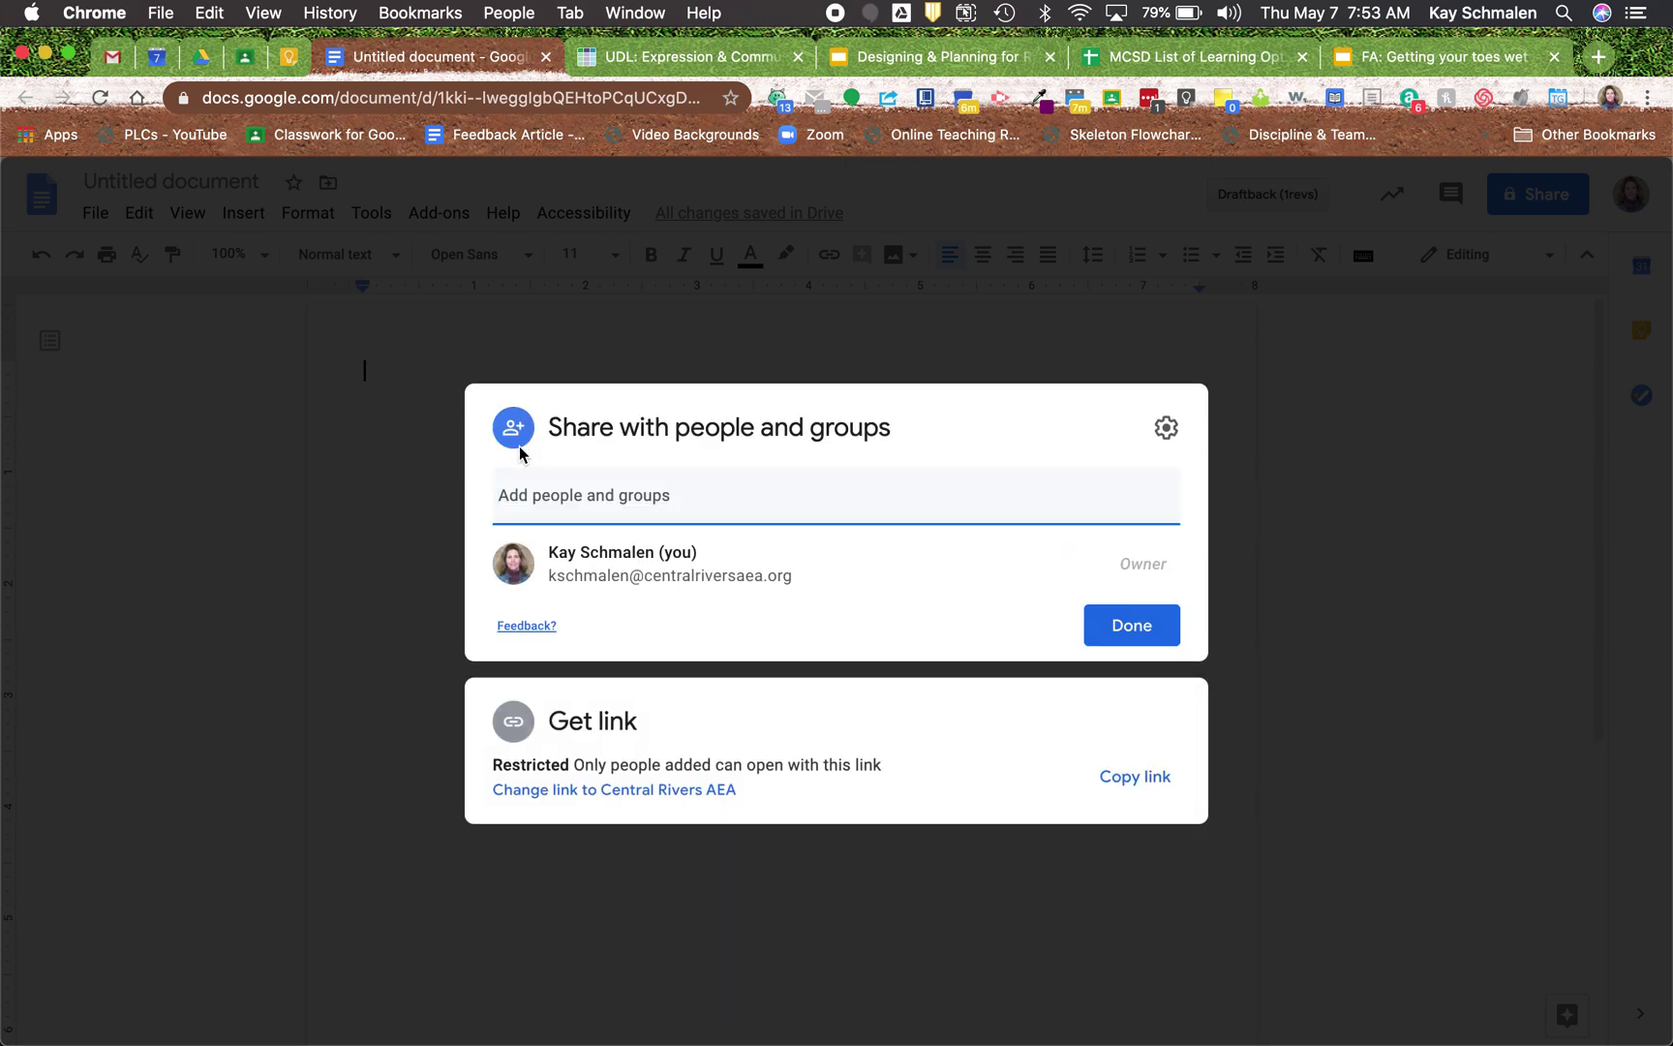
pyautogui.click(523, 498)
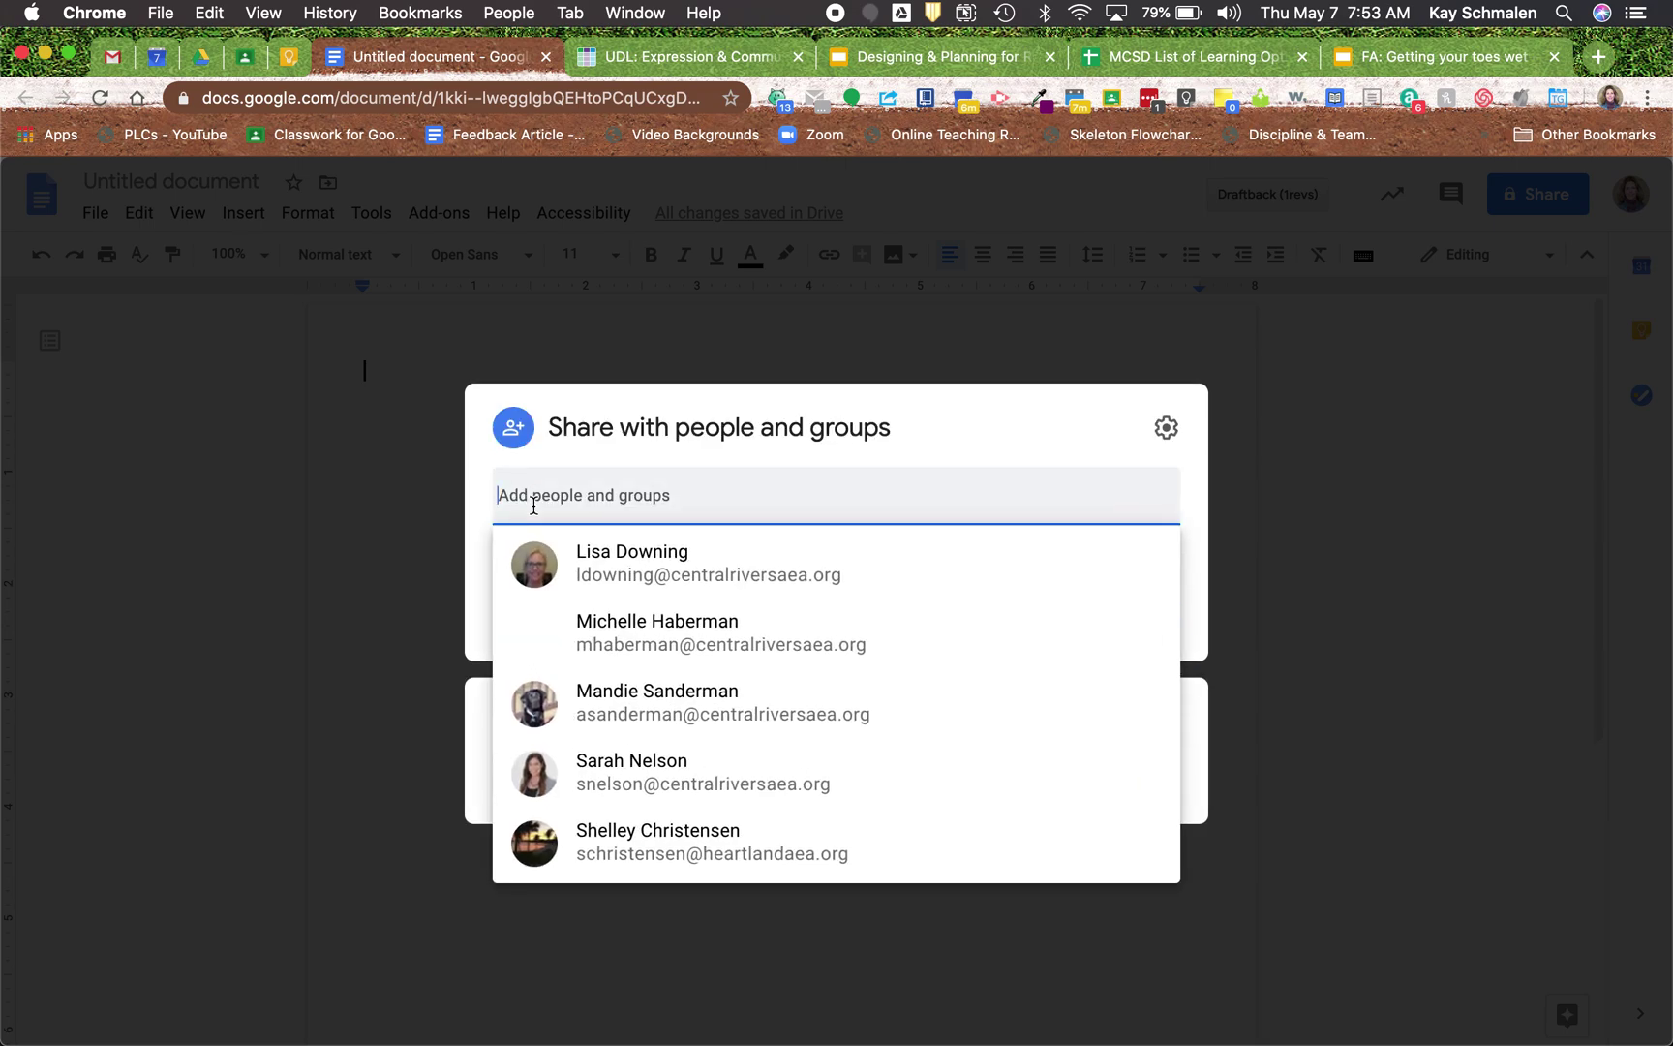
pyautogui.write('as')
pyautogui.press('BackSpace')
pyautogui.press('BackSpace')
pyautogui.write('schma')
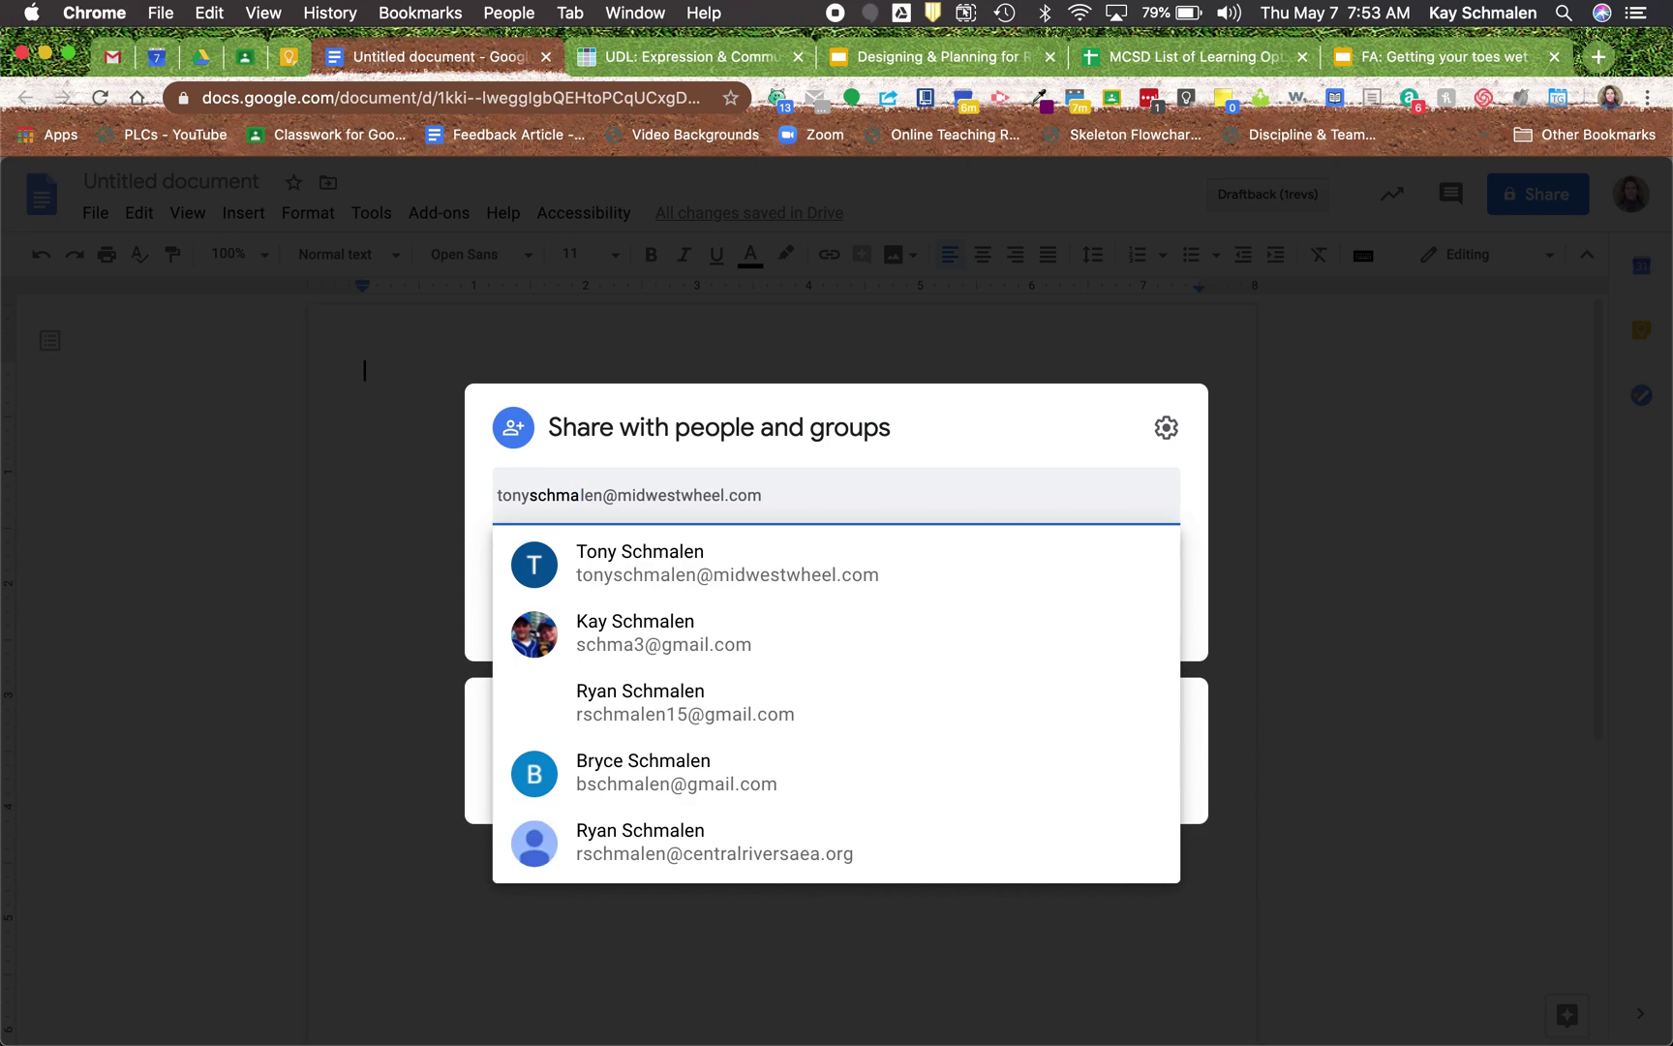
pyautogui.click(608, 639)
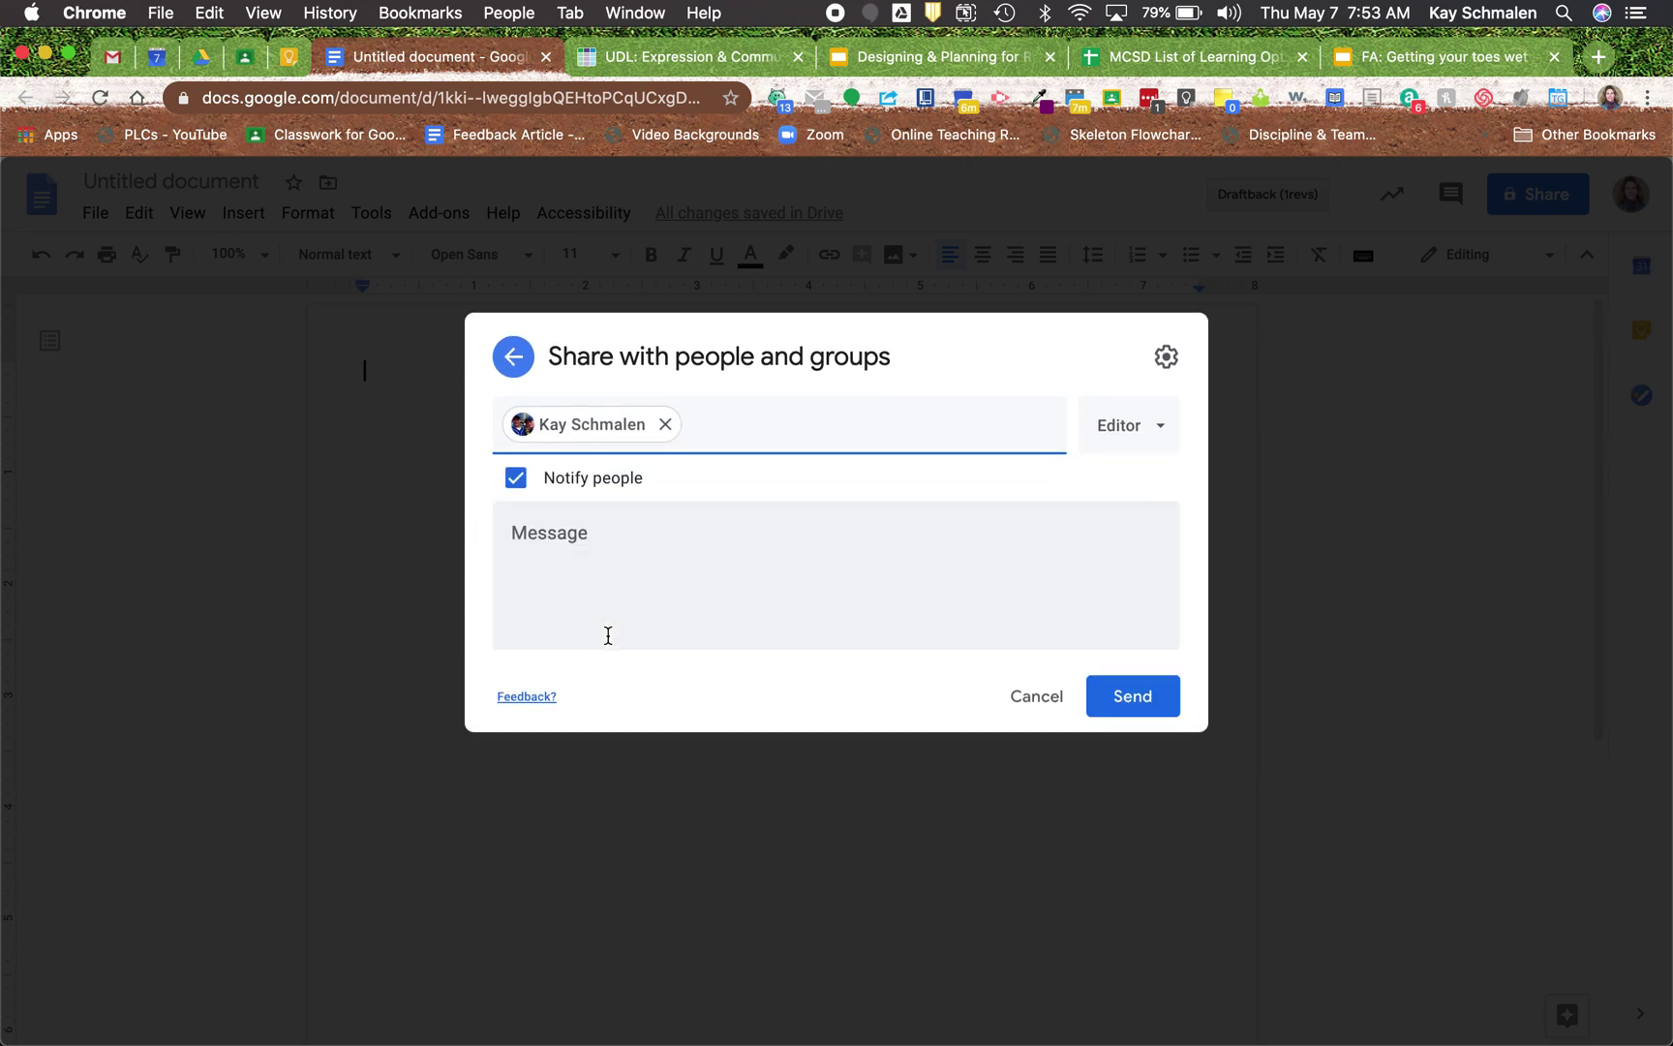
pyautogui.click(1119, 435)
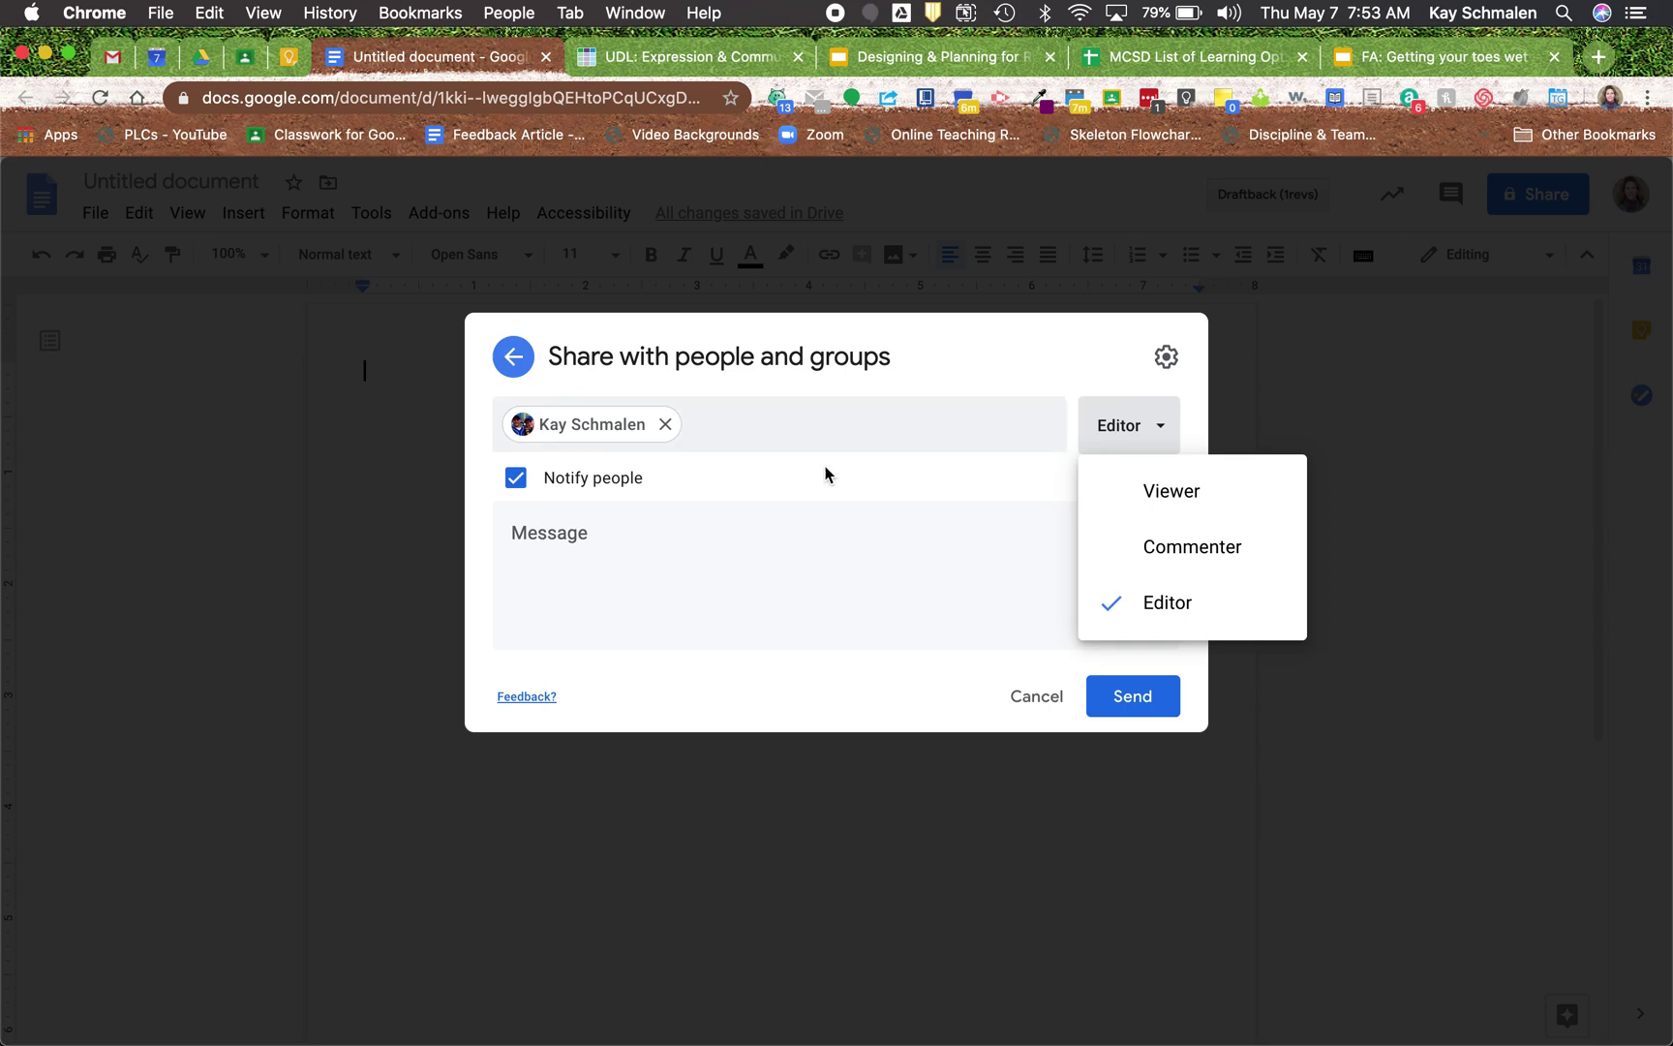
pyautogui.click(665, 433)
pyautogui.click(666, 433)
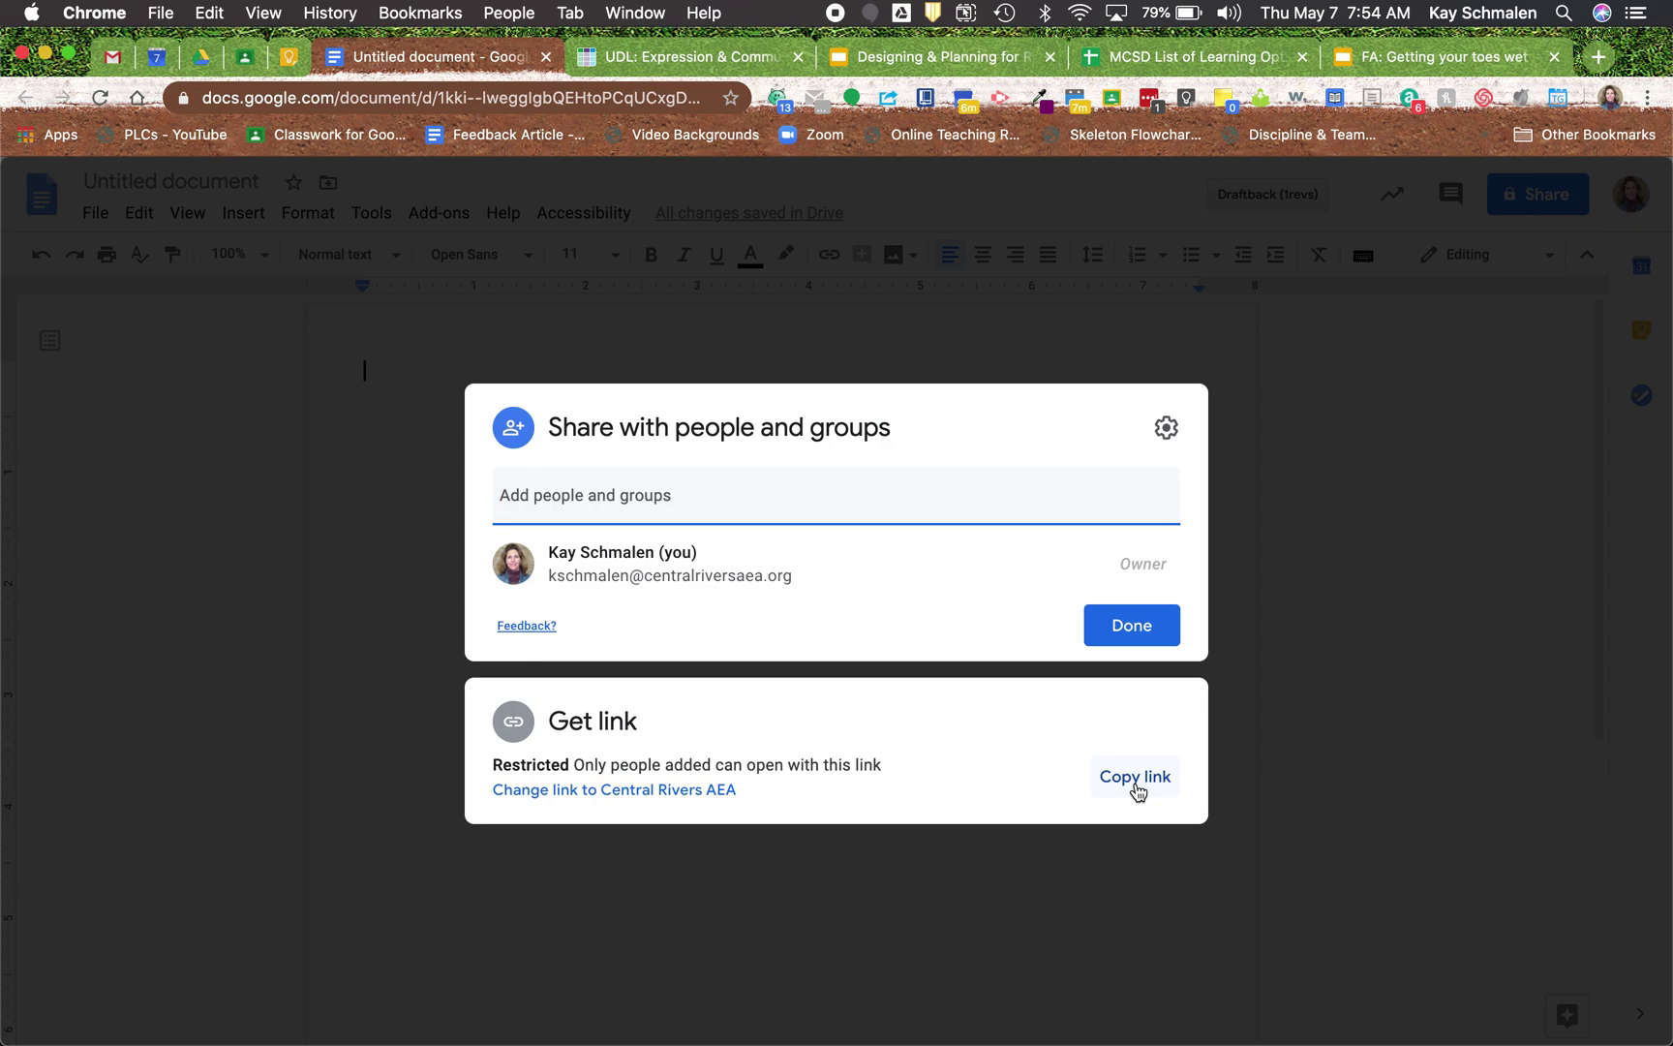
# Copy the Restricted document link and open a new incognito window.
pyautogui.moveTo(884, 763); pyautogui.dragTo(485, 760)
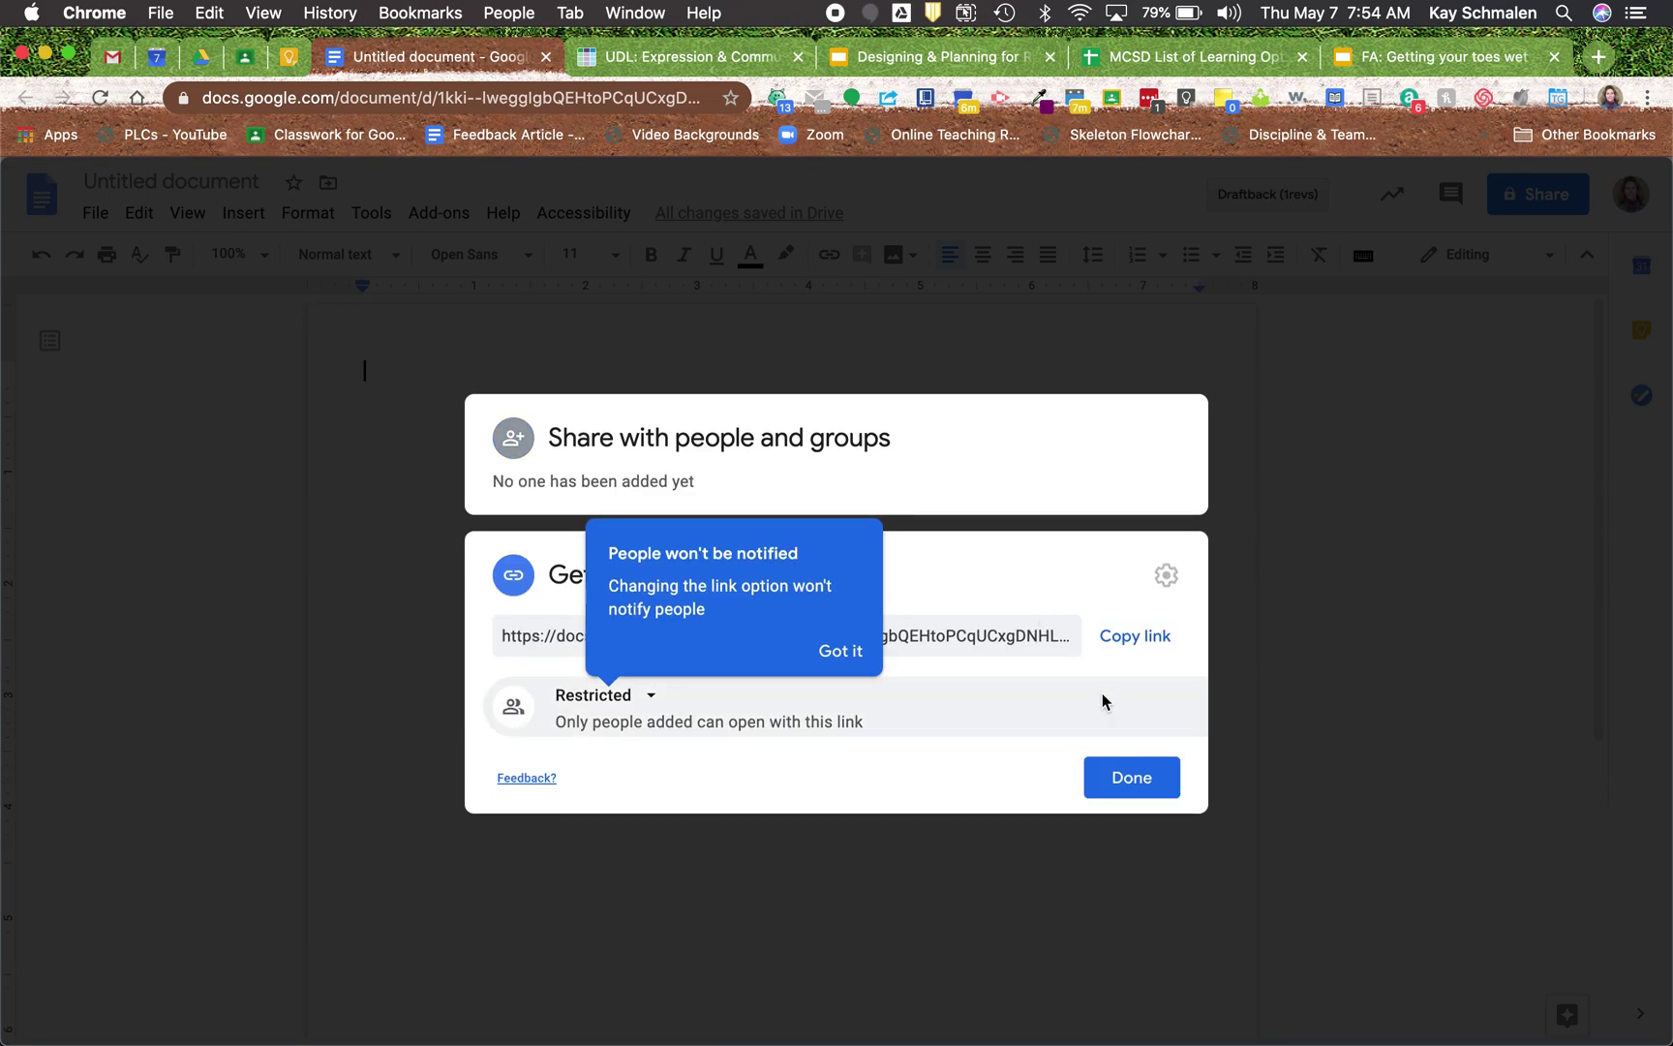
pyautogui.click(1153, 641)
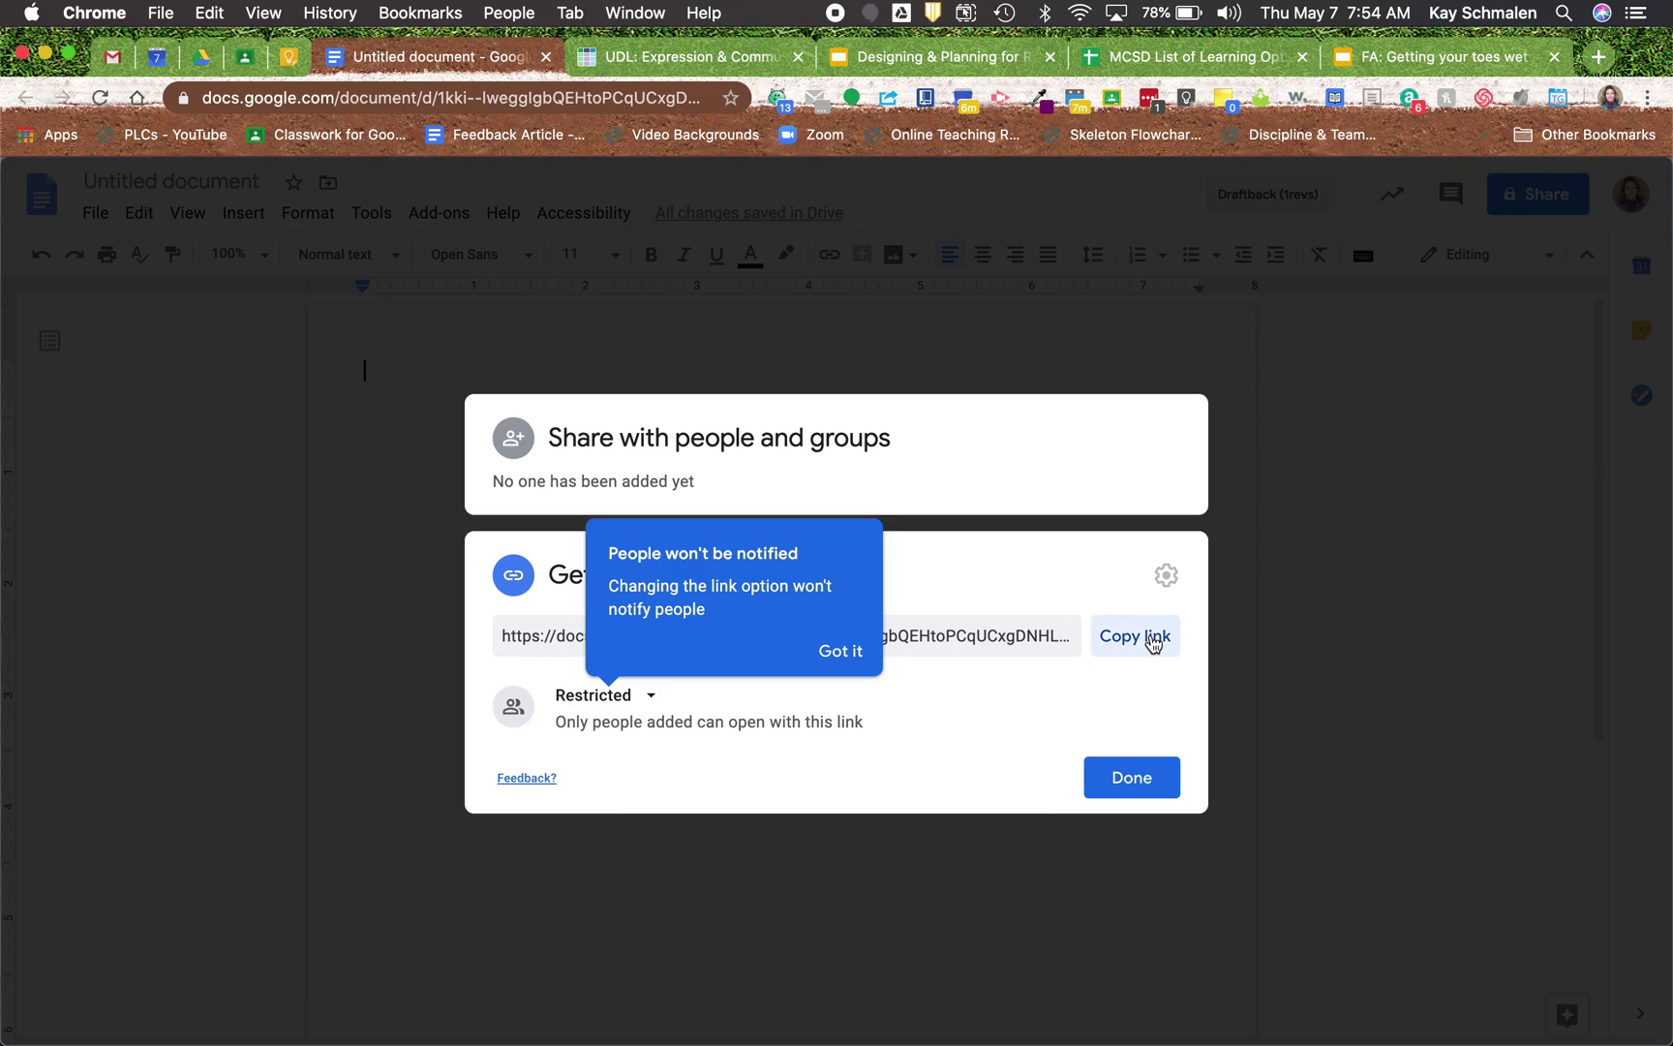
pyautogui.press('super+shift+n')
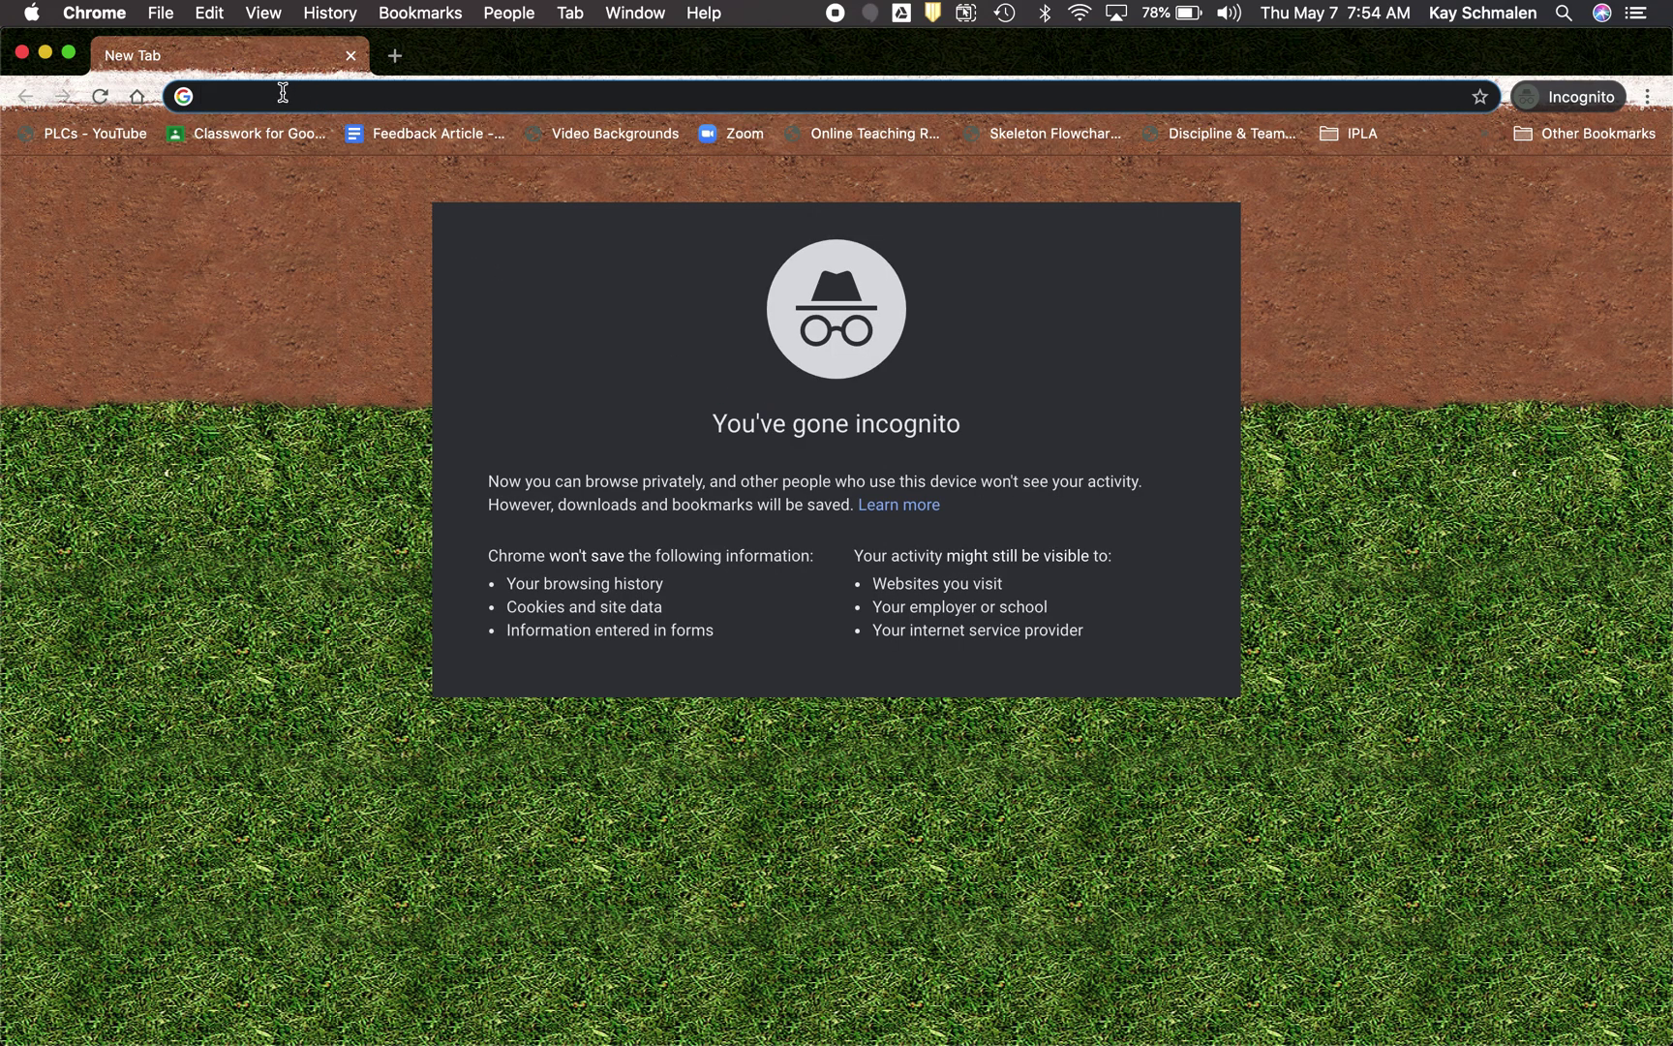
# Load the copied link in incognito to see it requires sign-in, then close that window.
pyautogui.press('super+v')
pyautogui.press('Return')
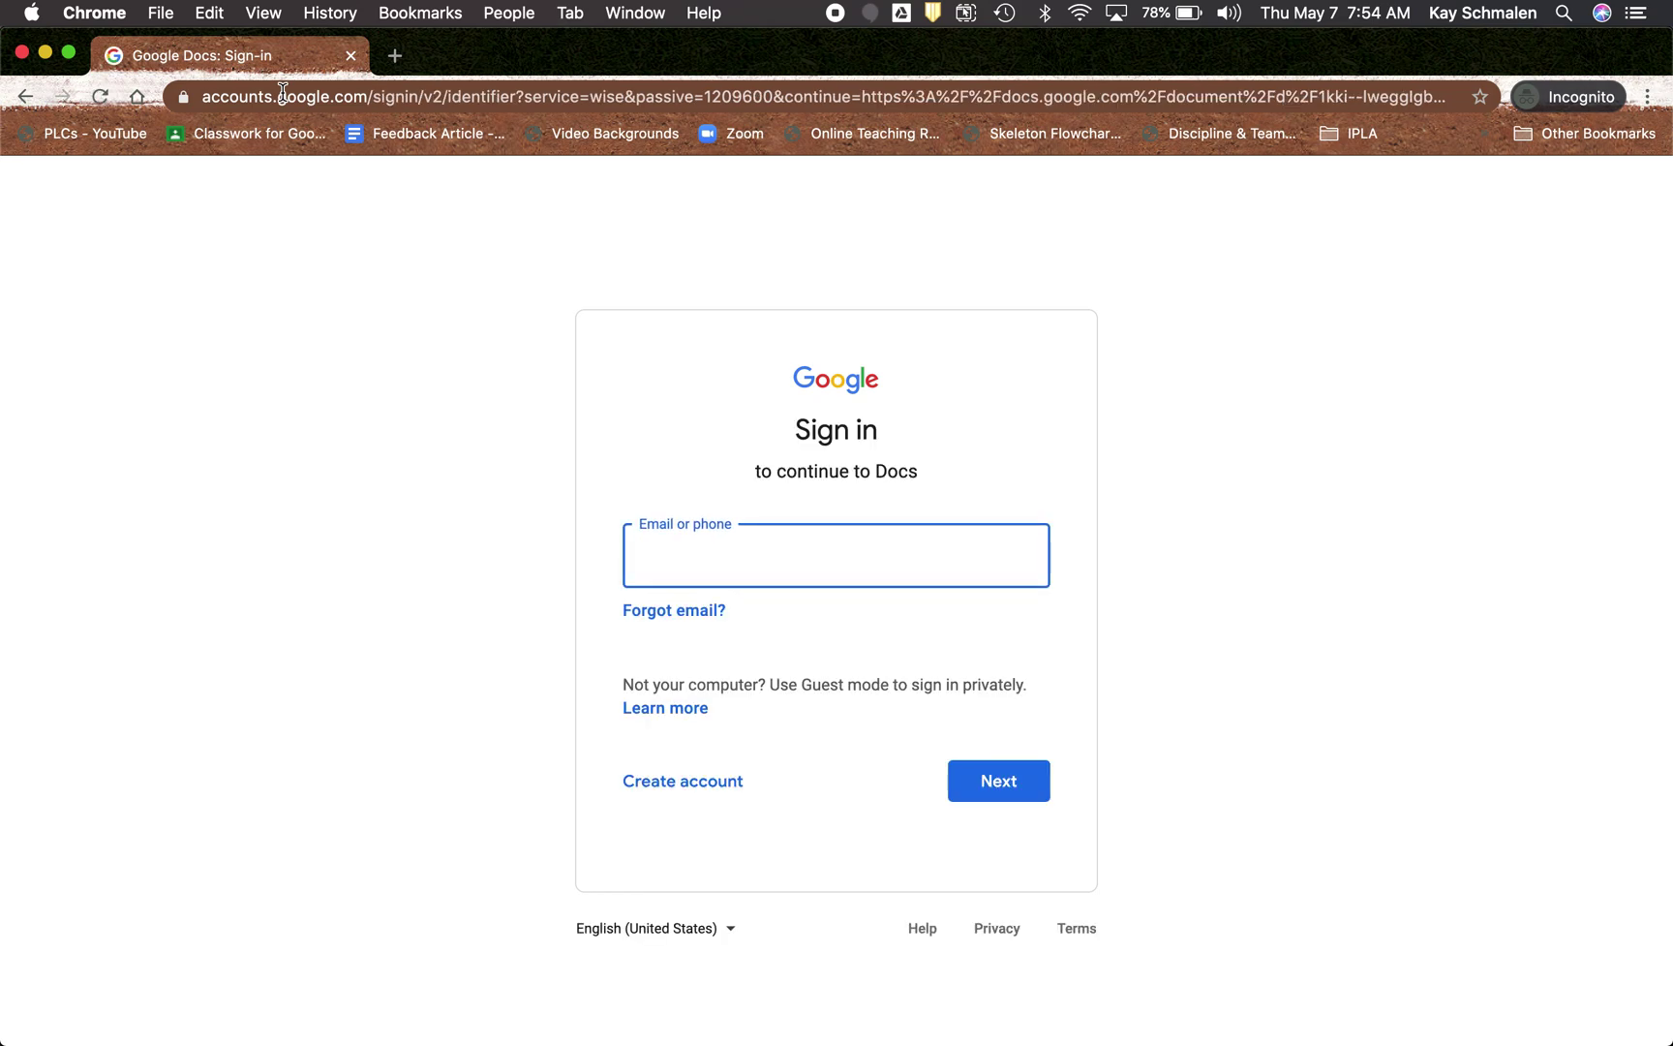
pyautogui.press('super+w')
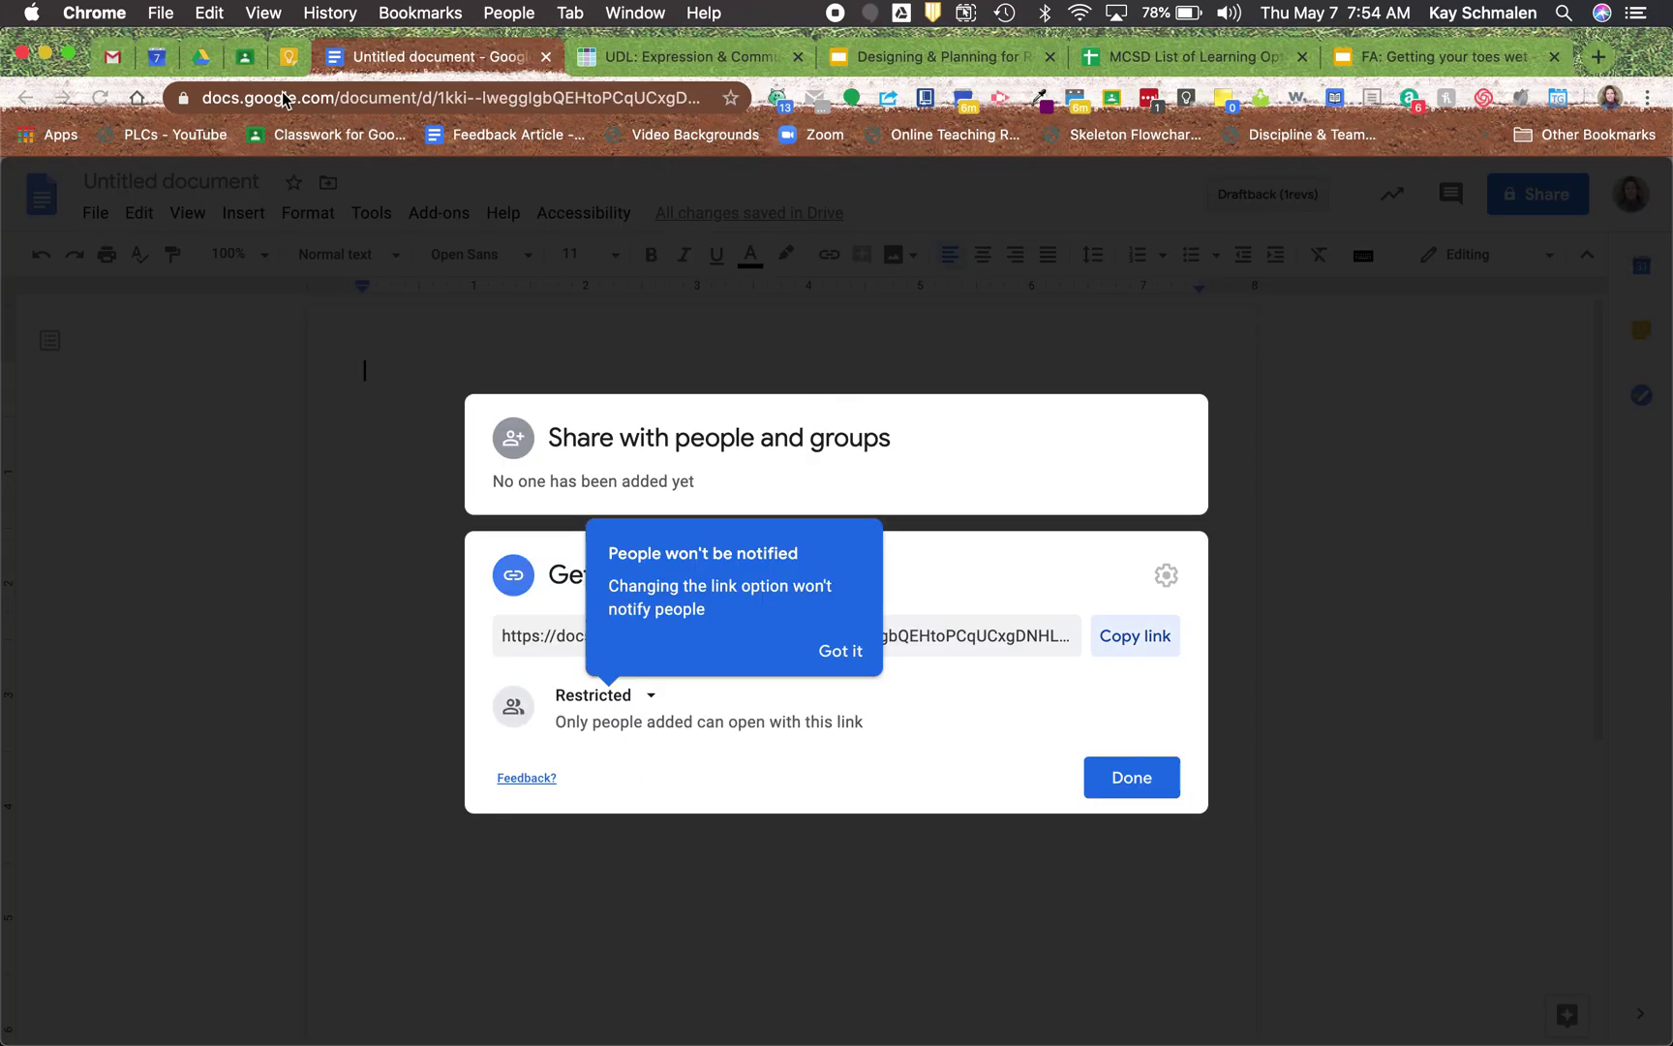
# Switch to the Person 1 Chrome profile, where the restricted link is denied.
pyautogui.click(1612, 100)
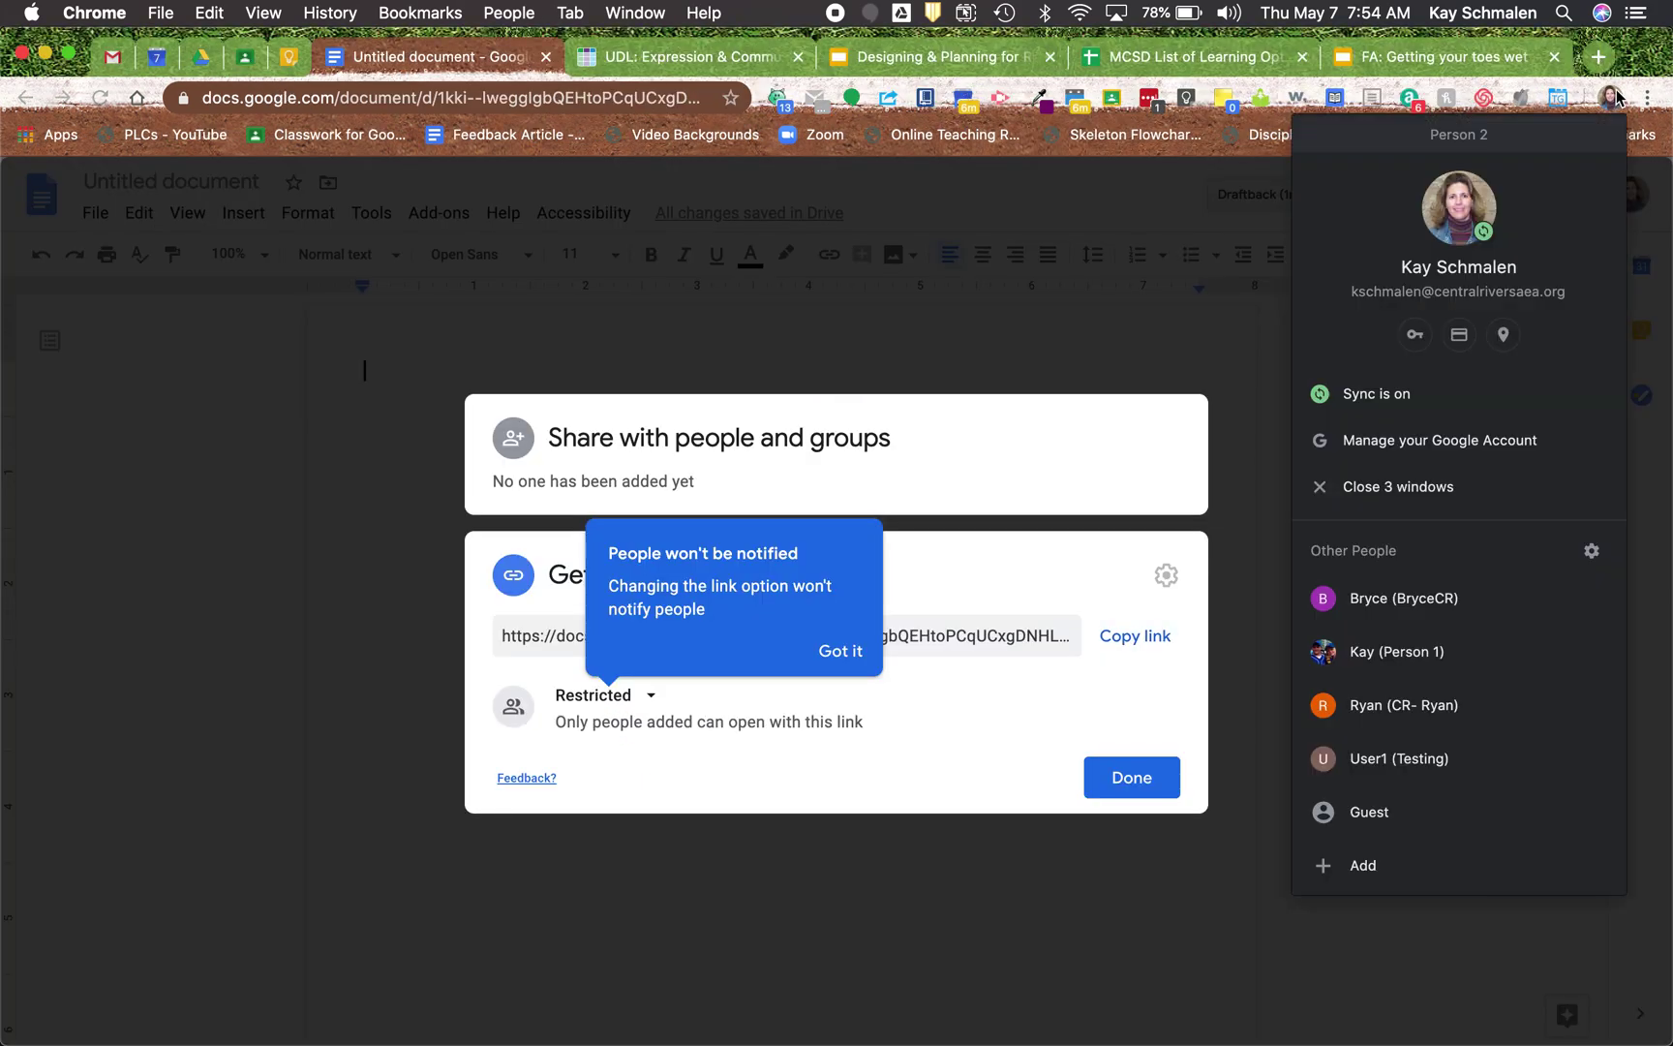
pyautogui.click(1408, 650)
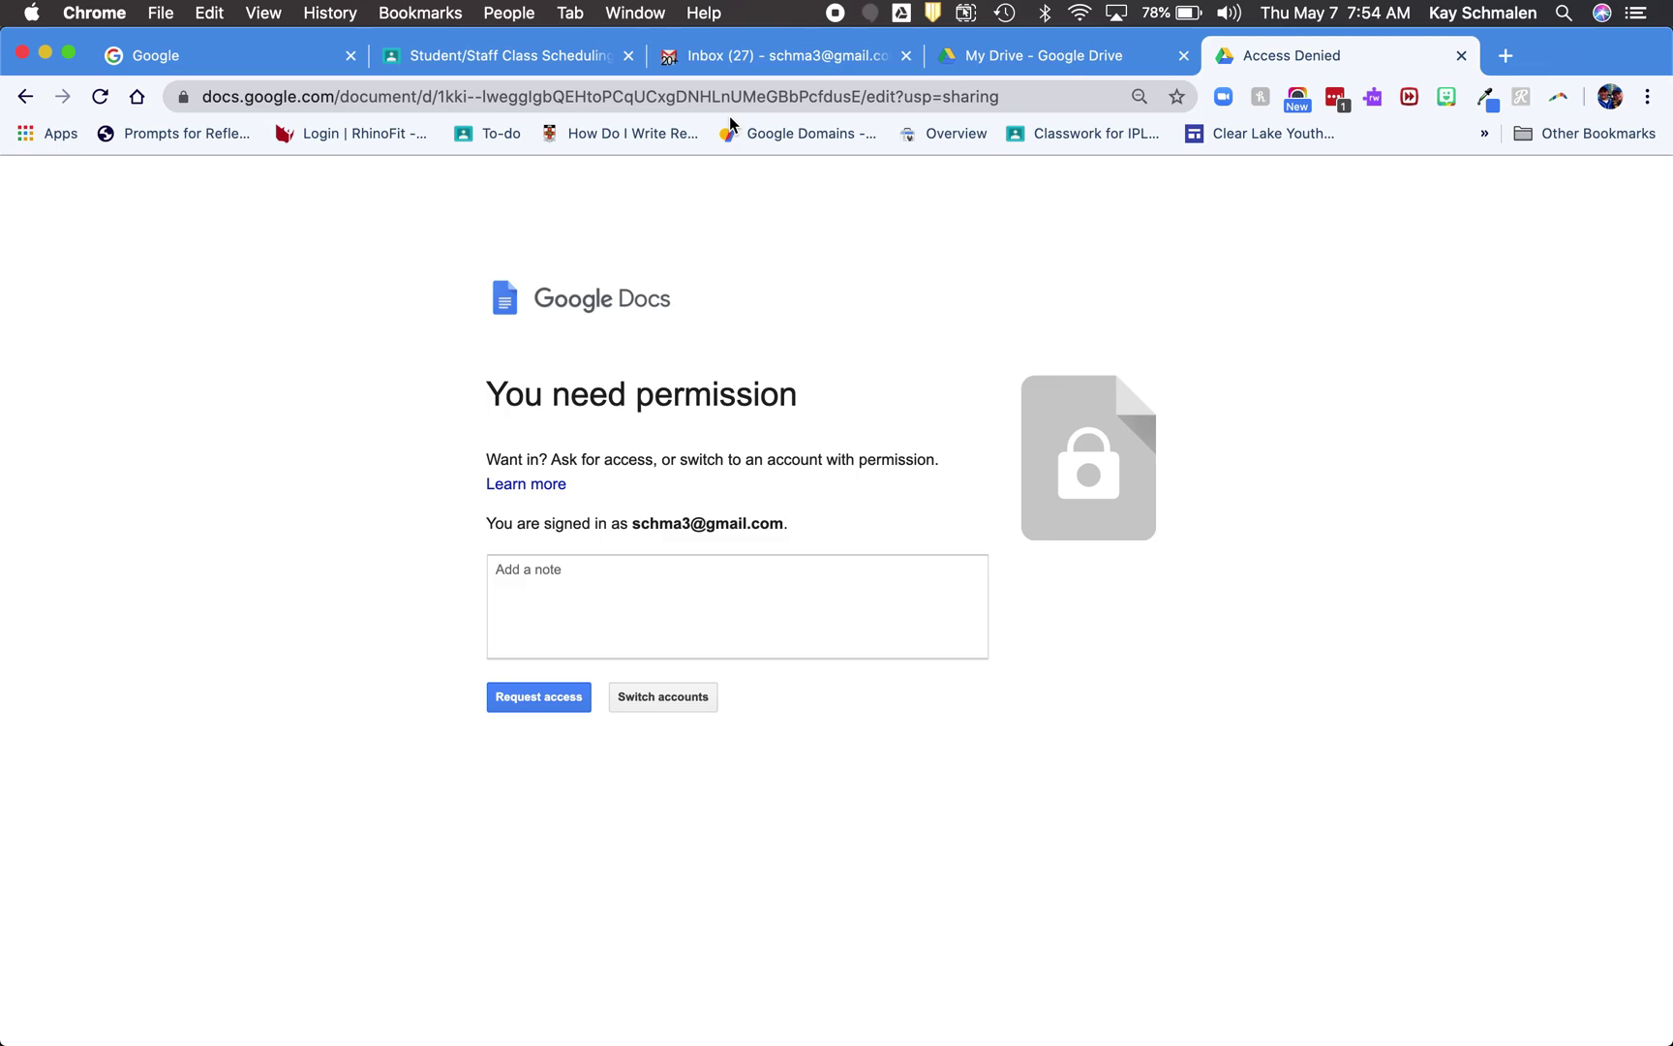
pyautogui.click(1610, 96)
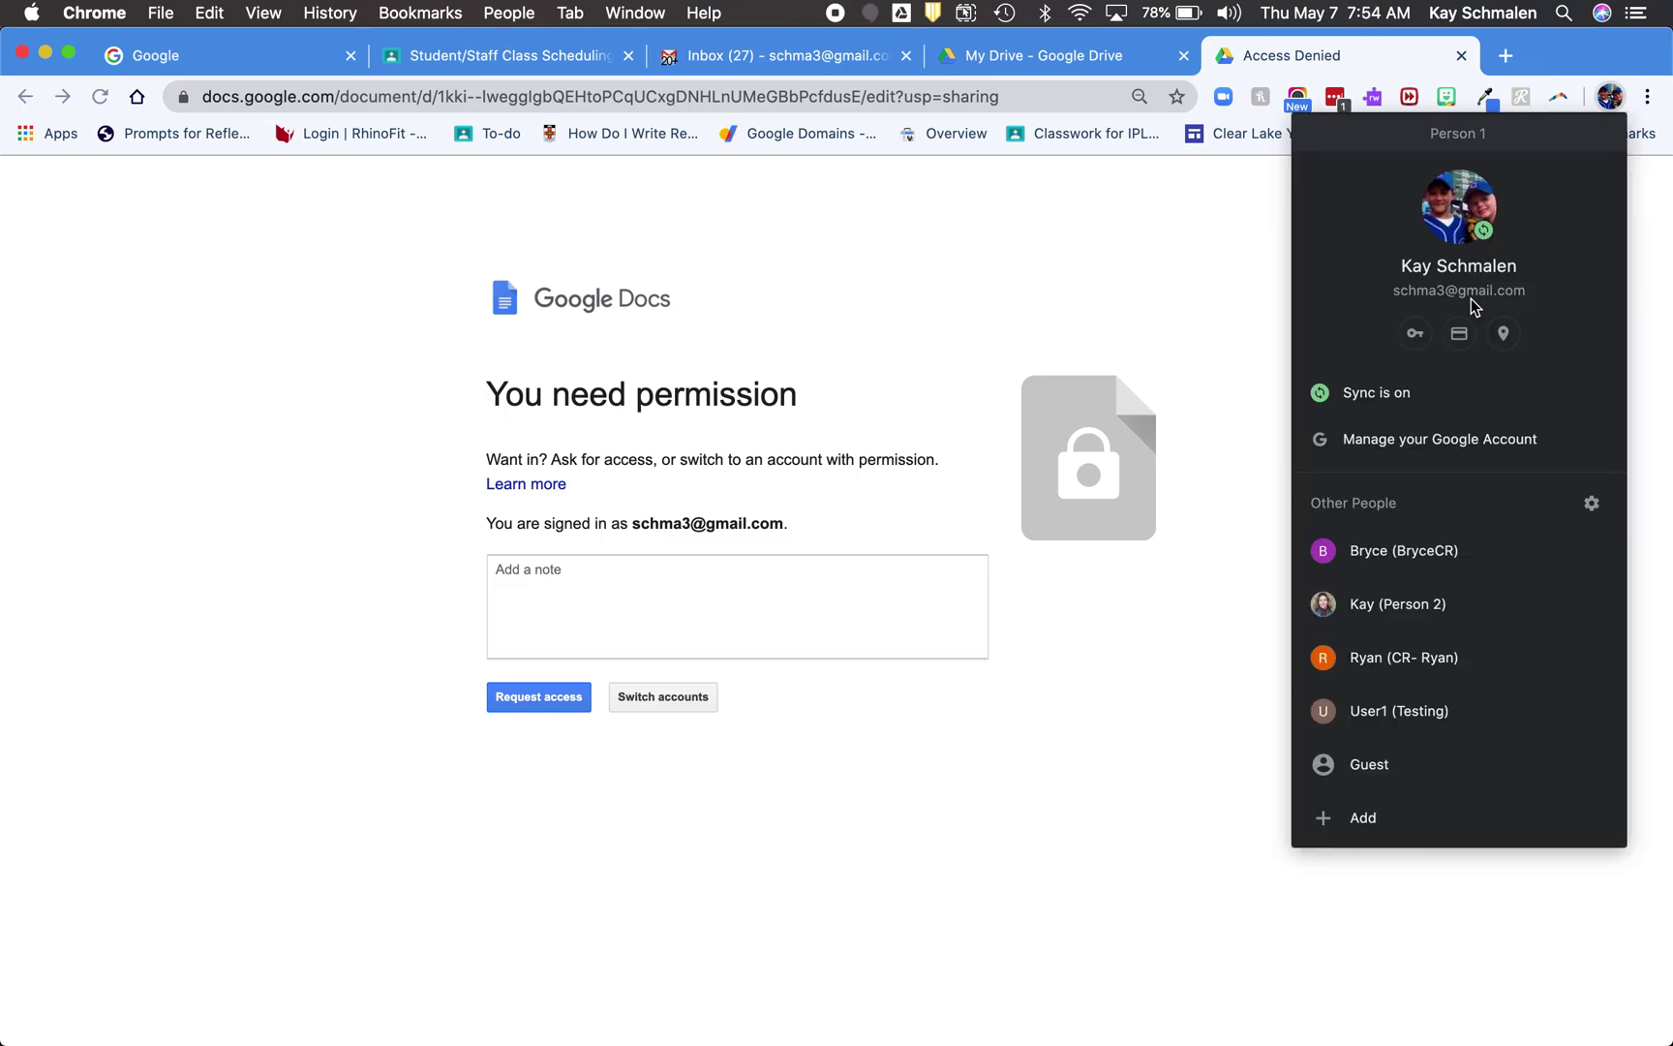
# Back in the owner's Person 2 profile, dismiss the notice and set link access to Central Rivers AEA.
pyautogui.click(1367, 602)
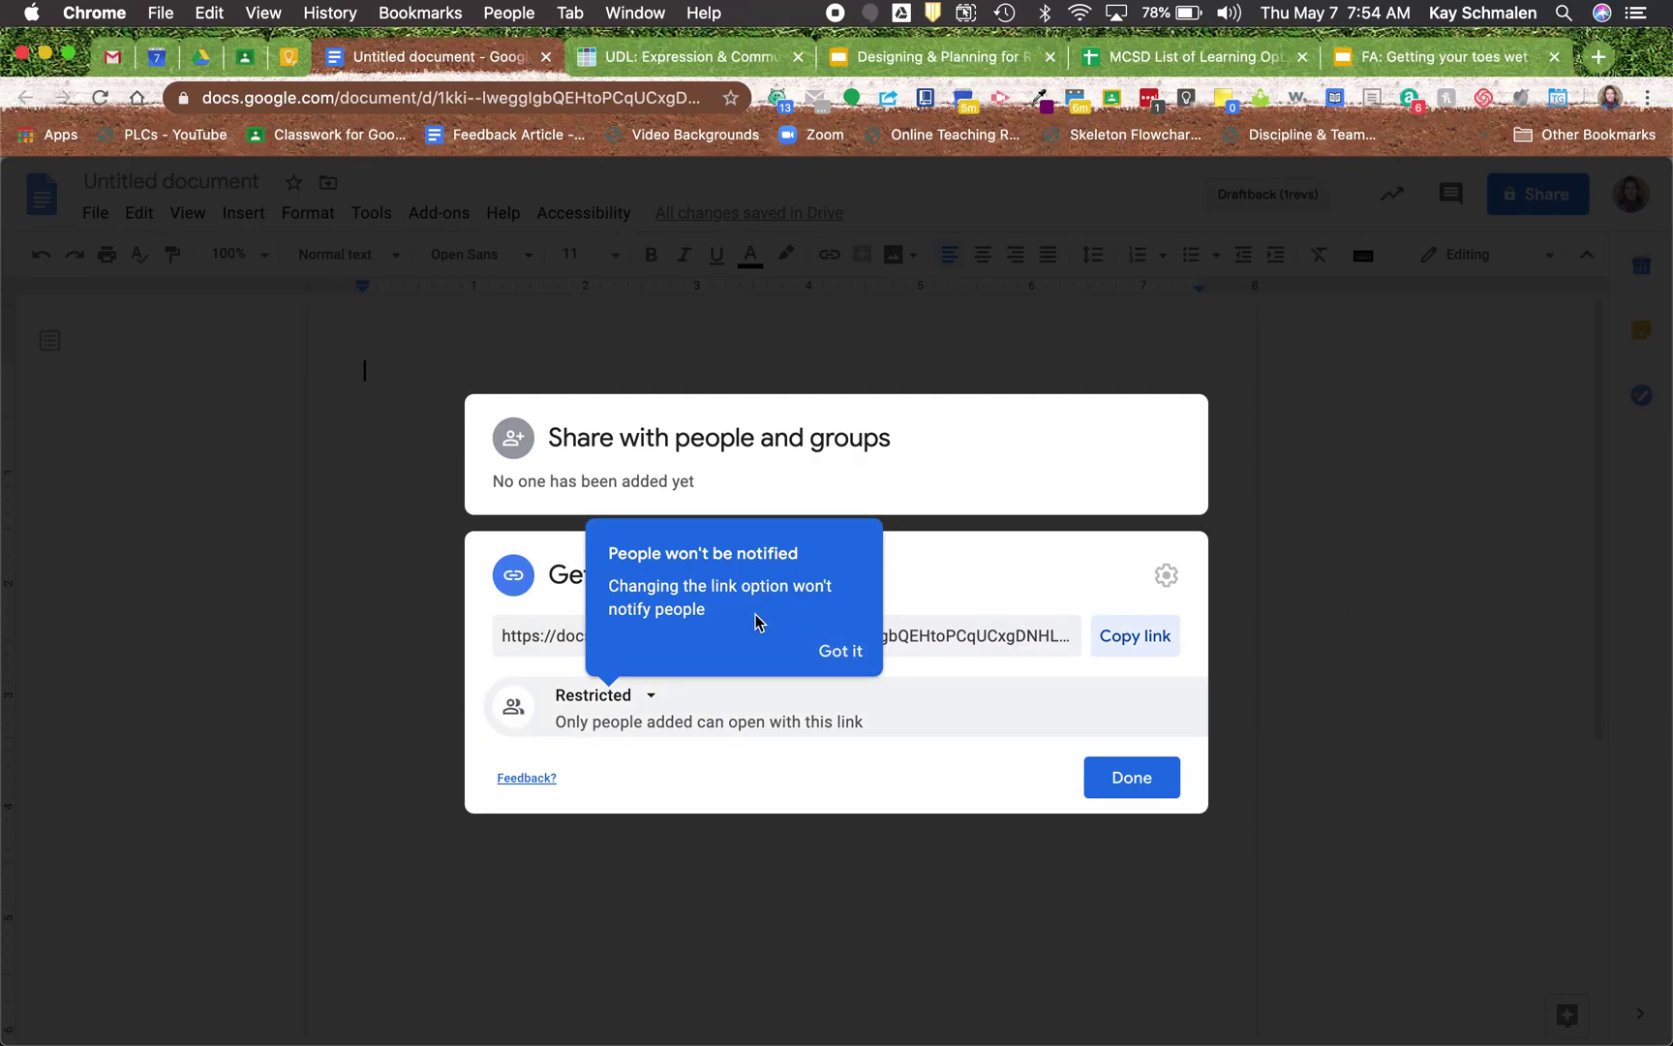
pyautogui.click(835, 649)
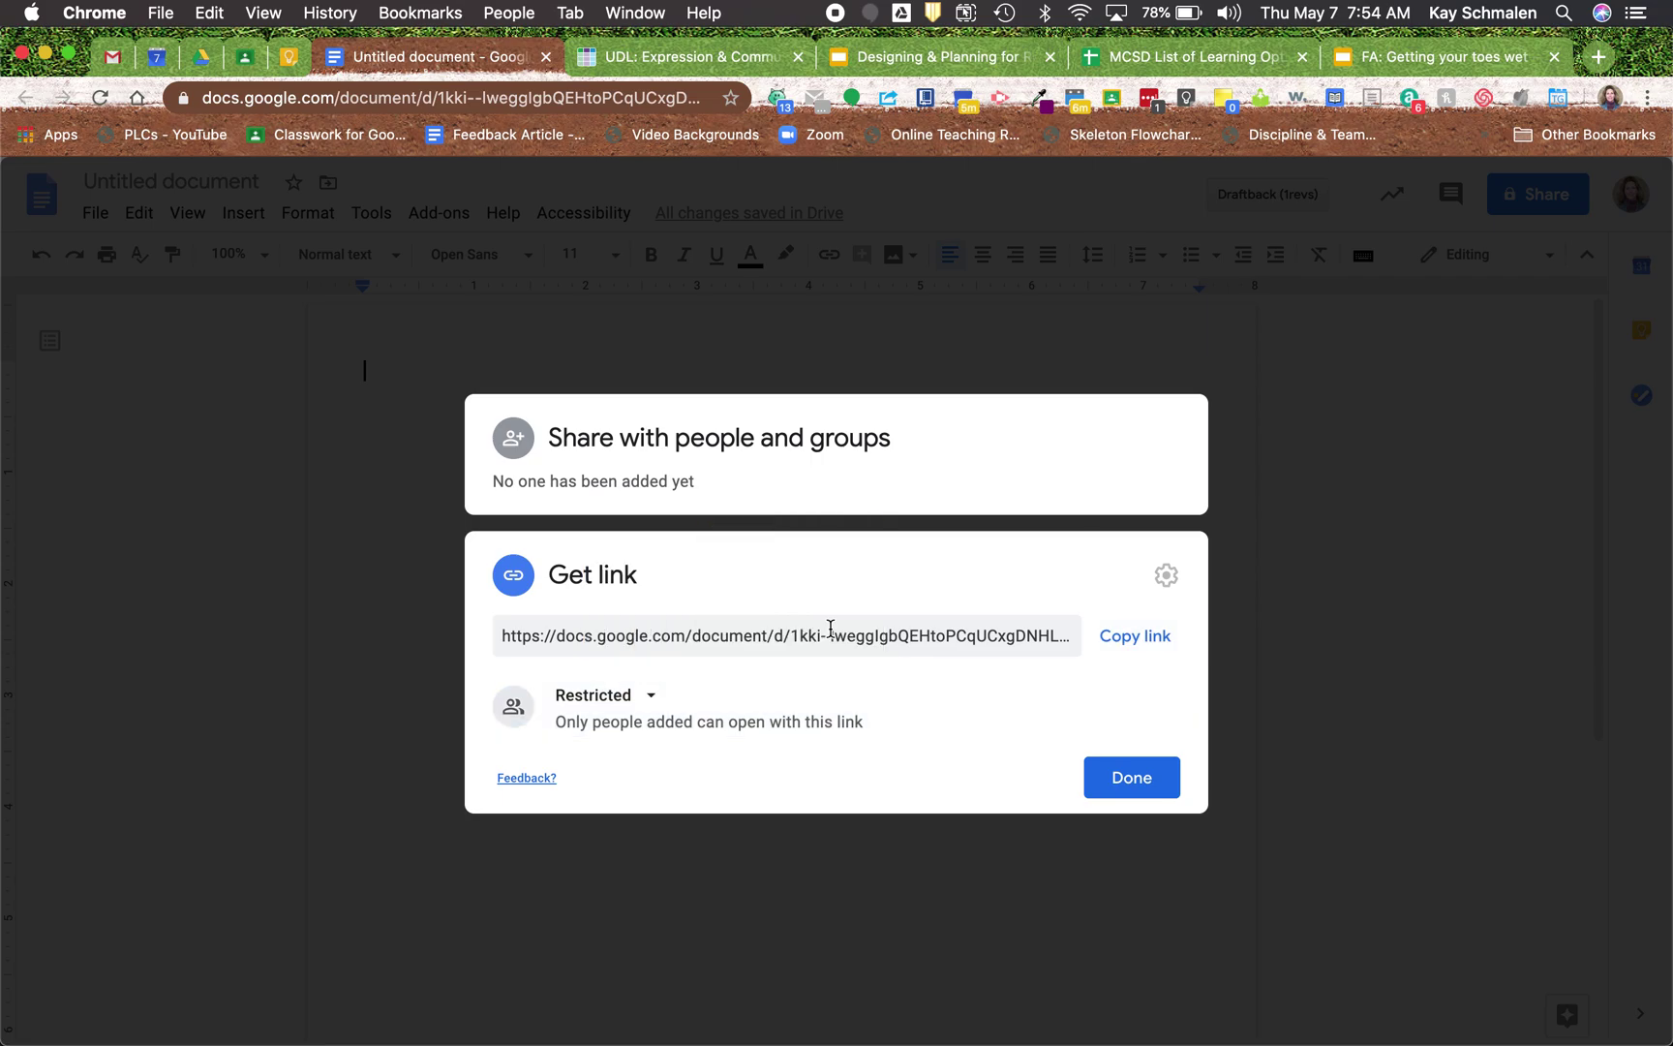
pyautogui.click(654, 698)
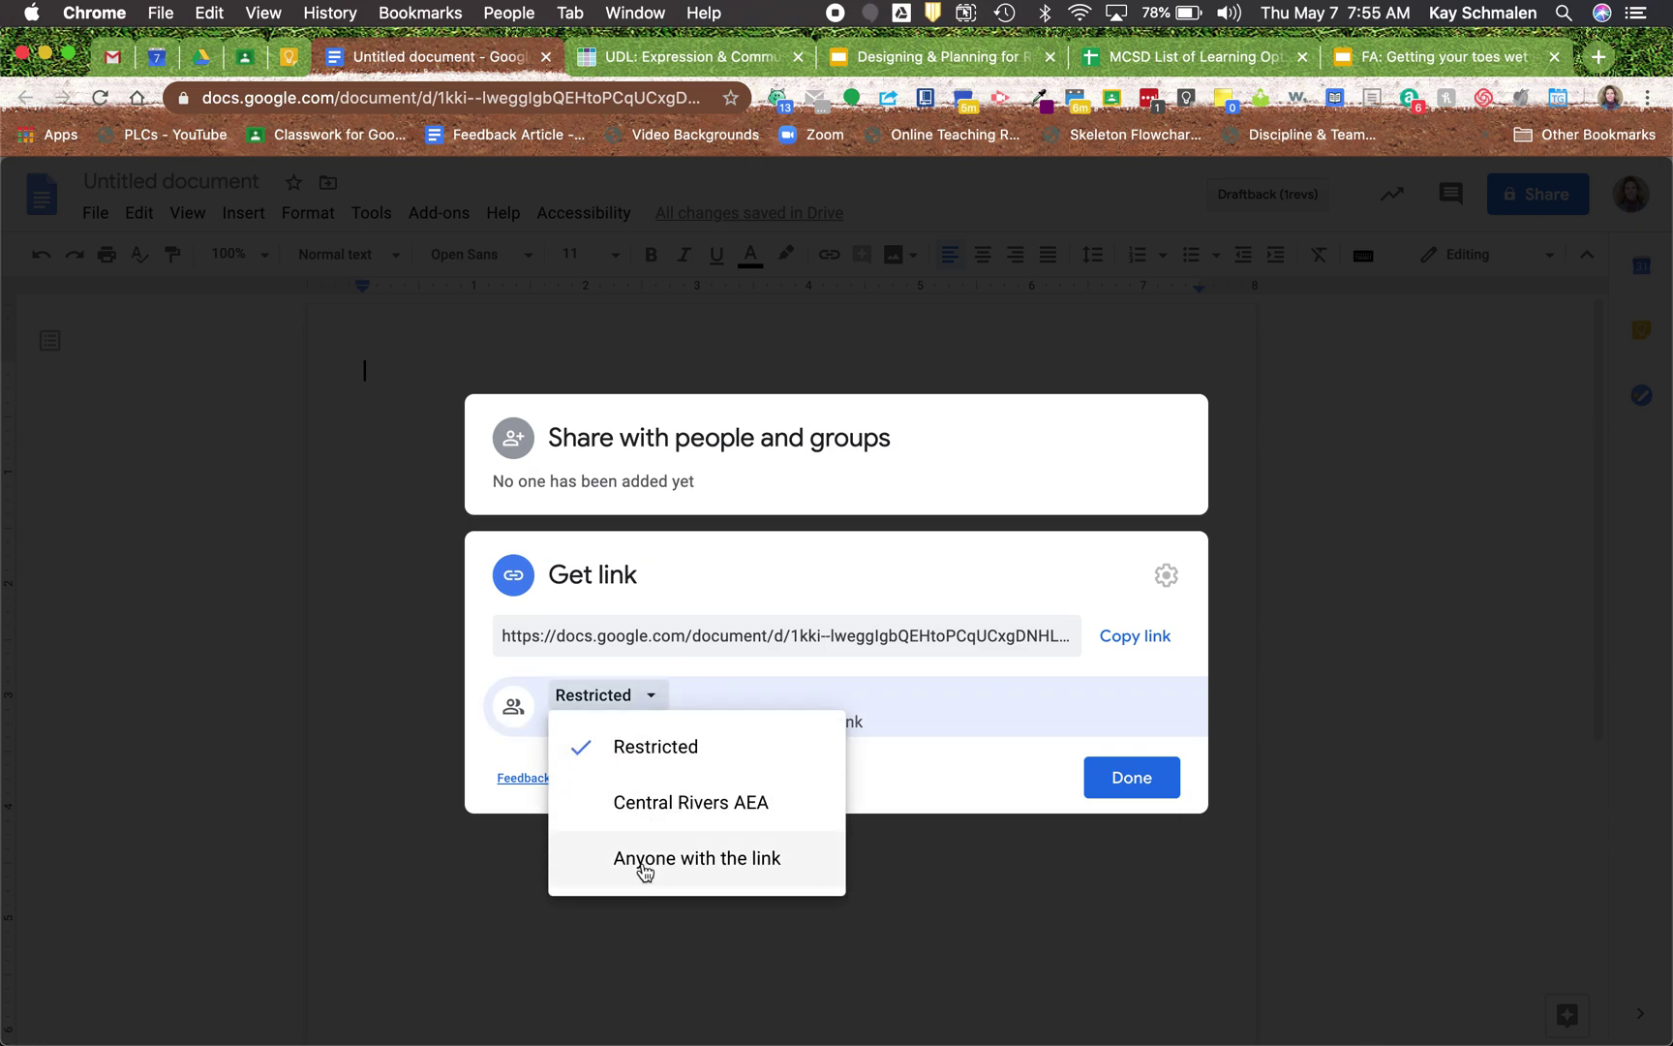
pyautogui.click(647, 798)
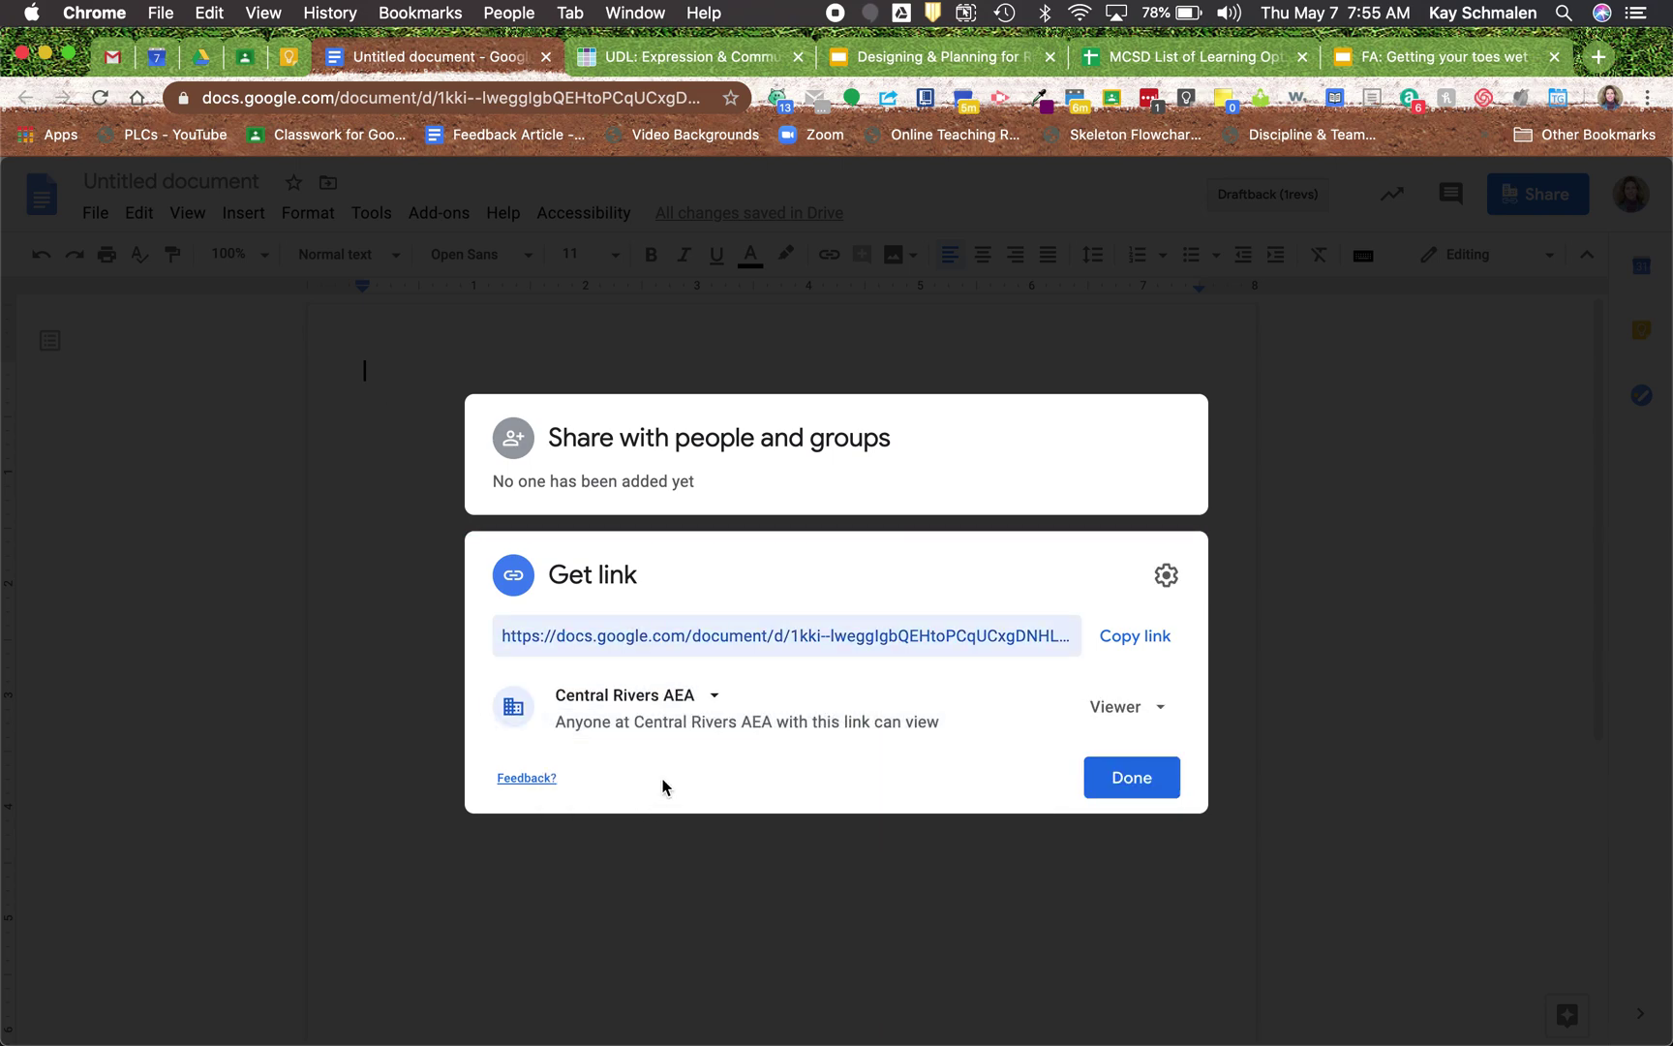
# Keep link holders as Viewer and change link access to Anyone with the link.
pyautogui.click(1161, 712)
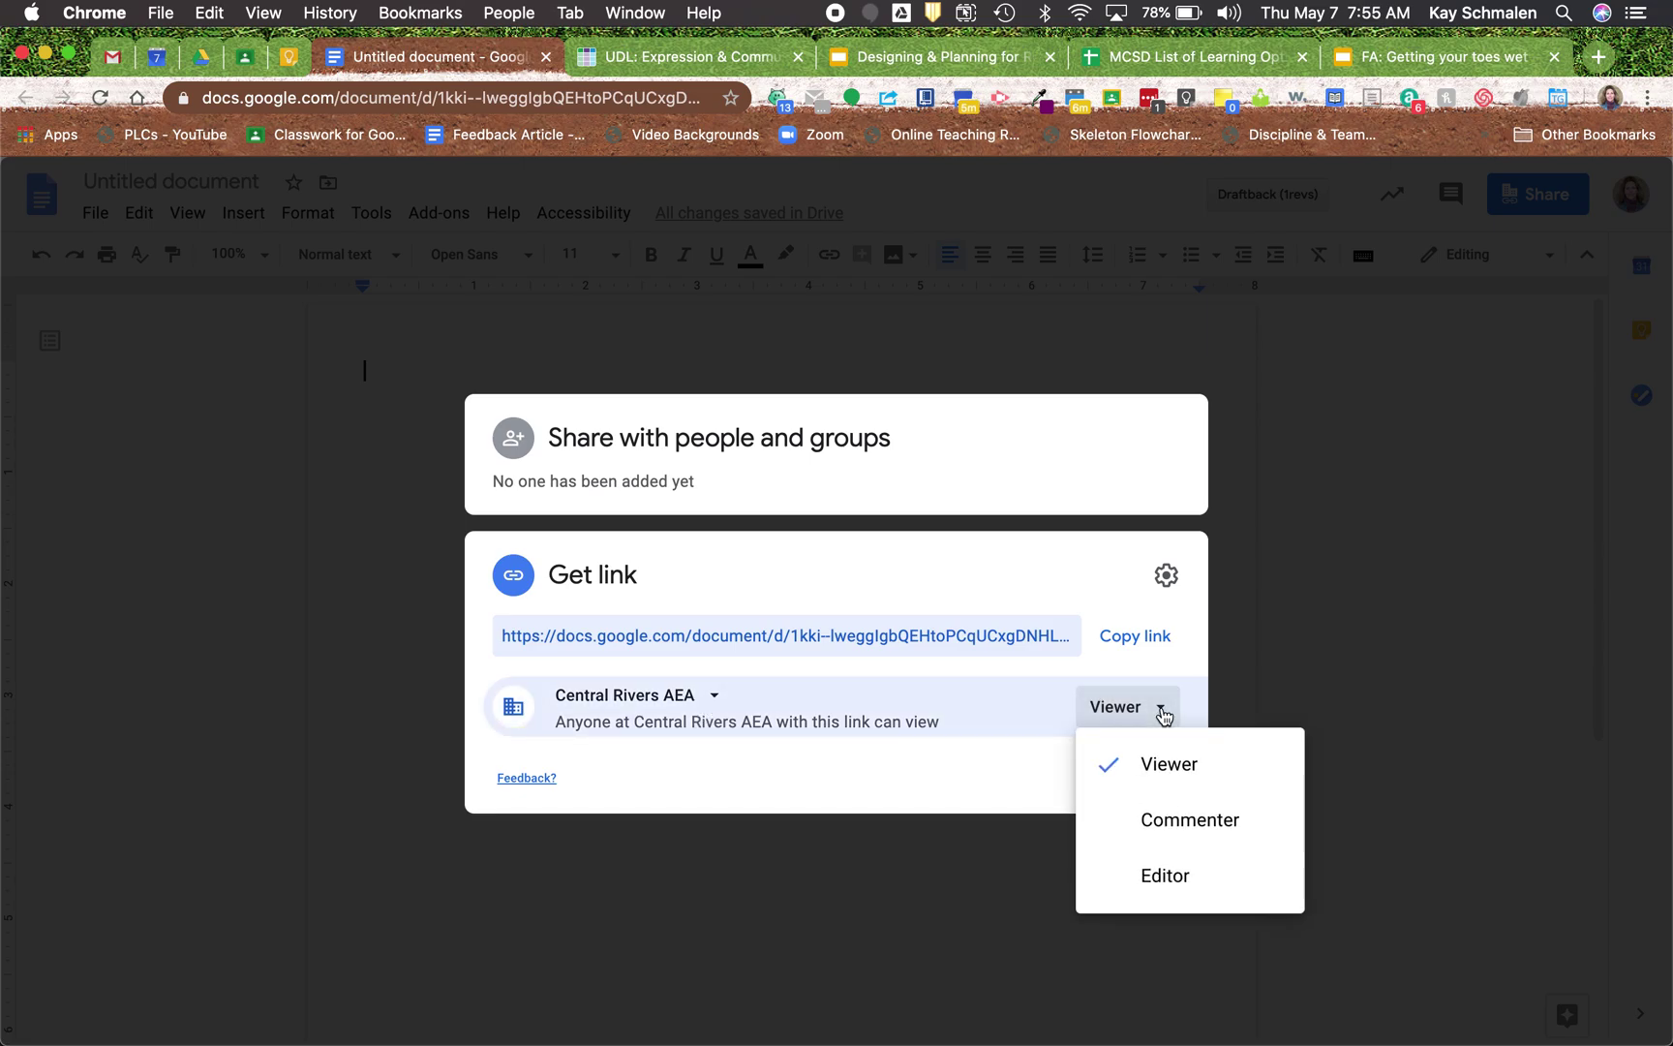
pyautogui.click(716, 705)
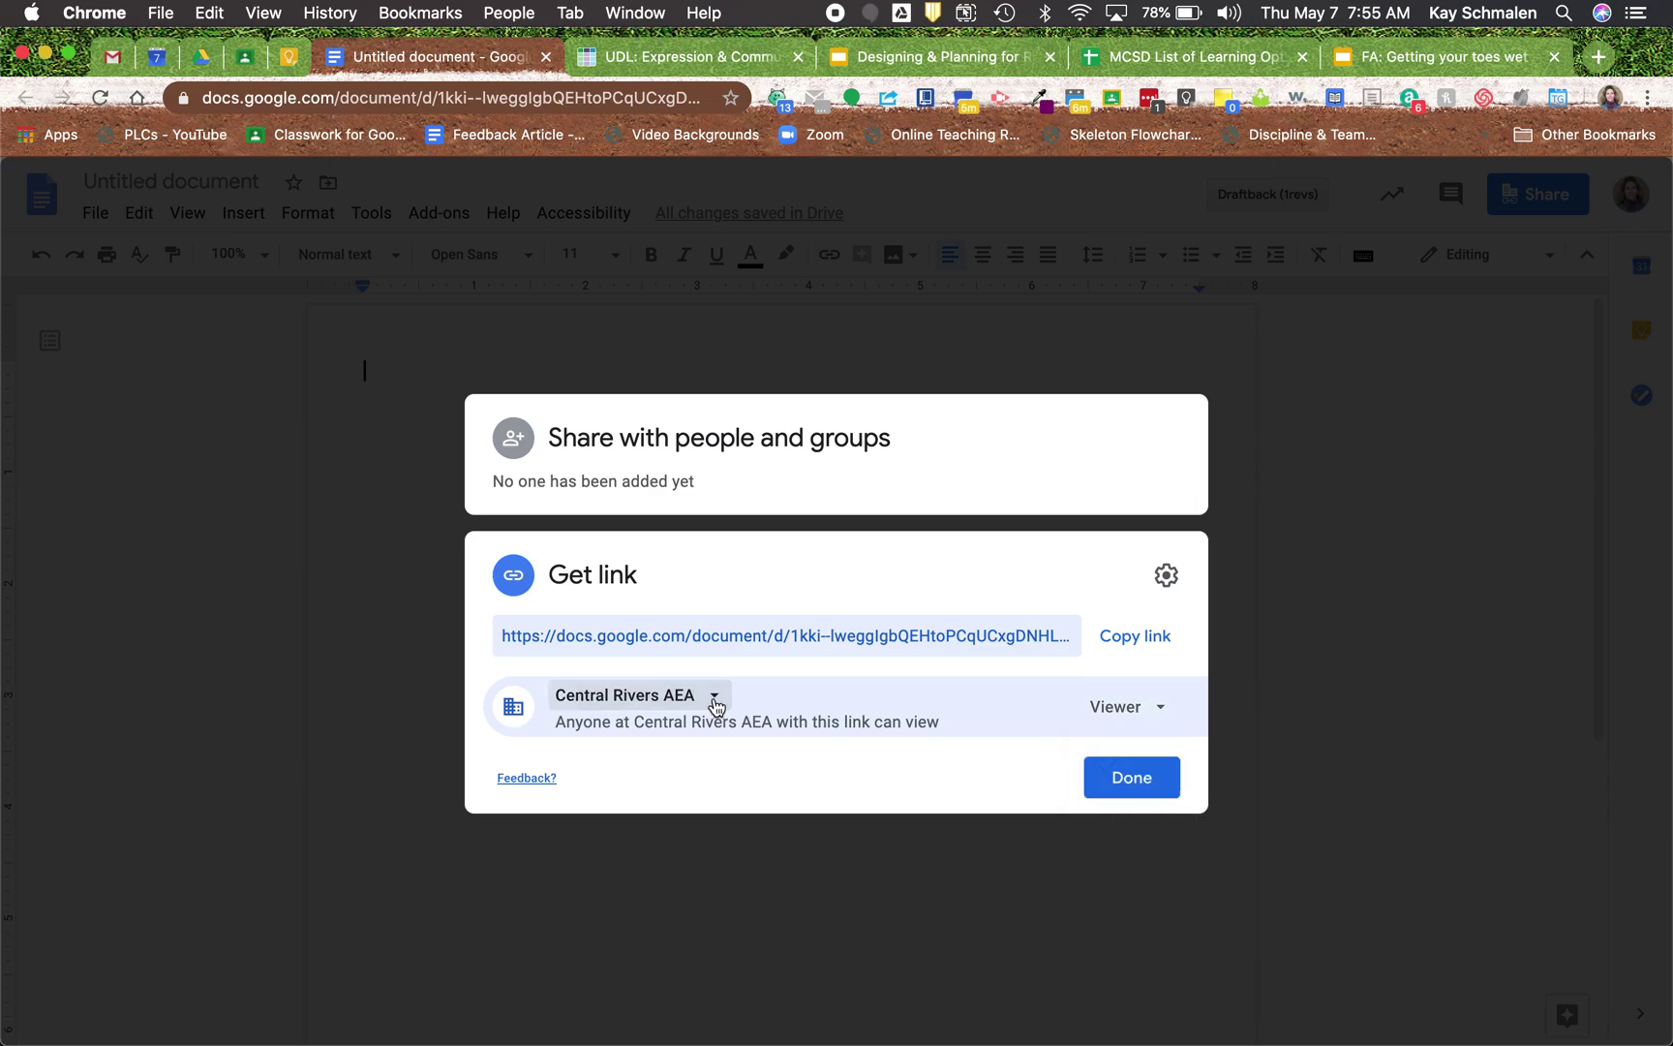
pyautogui.click(716, 705)
pyautogui.click(668, 858)
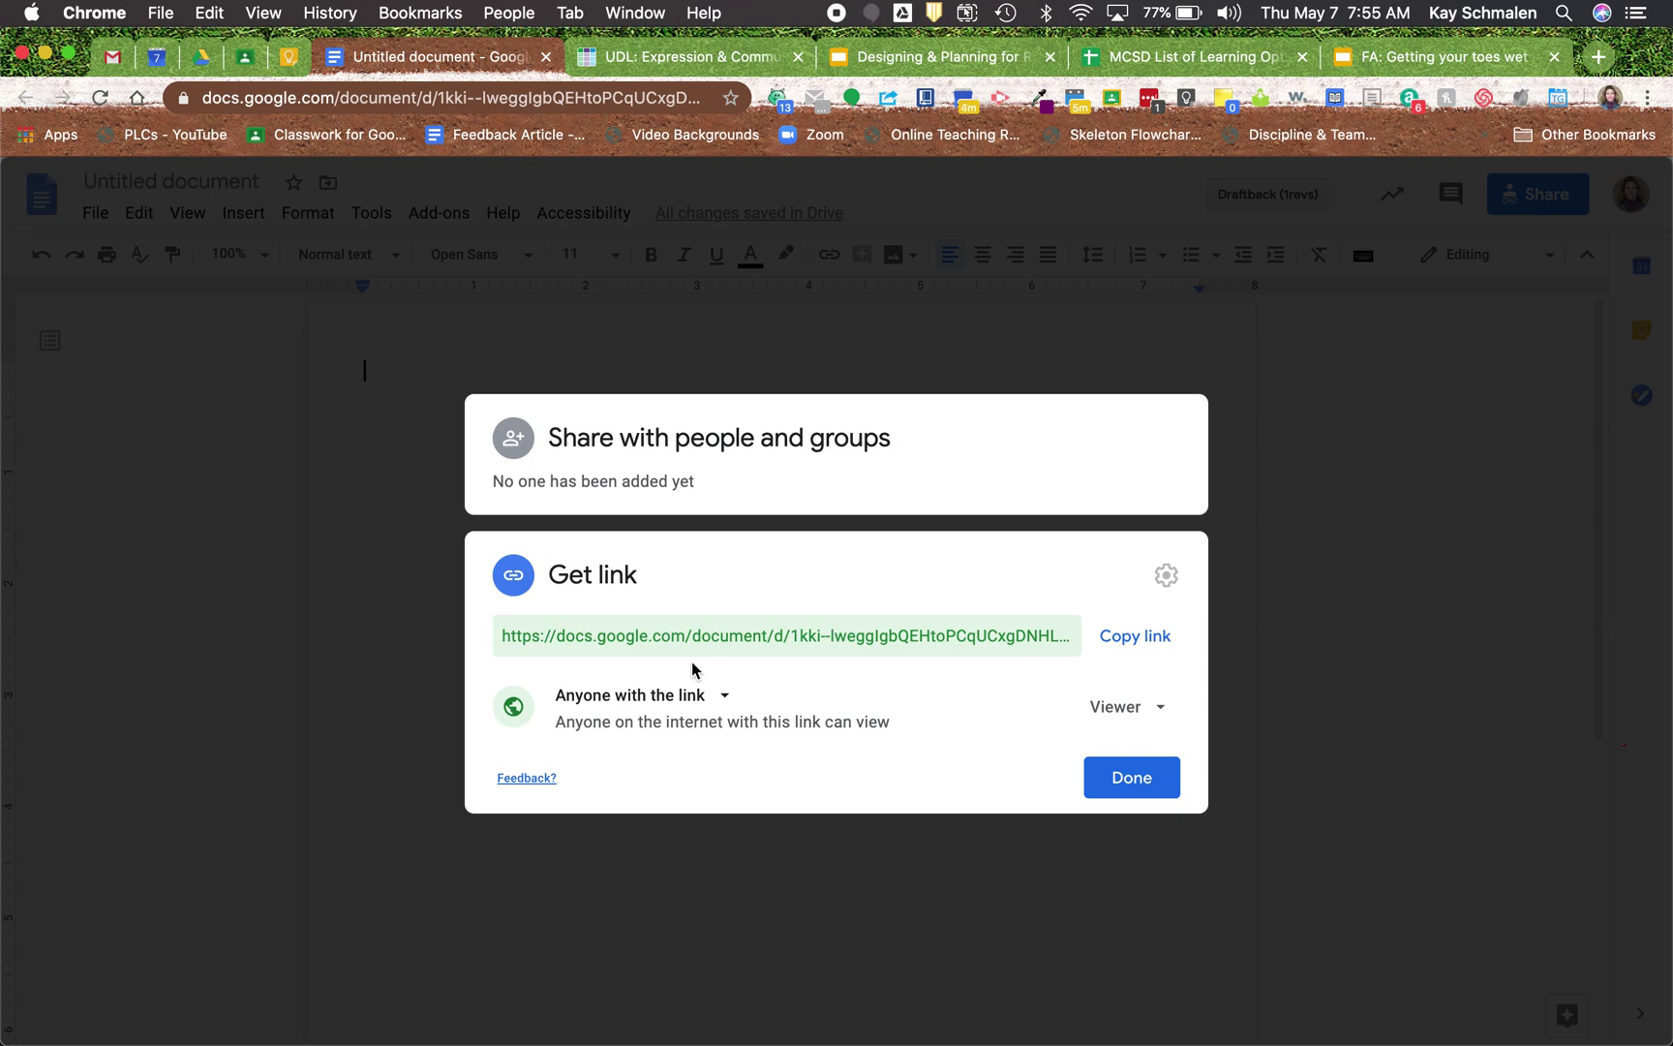
# Confirm the Viewer role, copy the public link, and open an incognito window.
pyautogui.click(1138, 710)
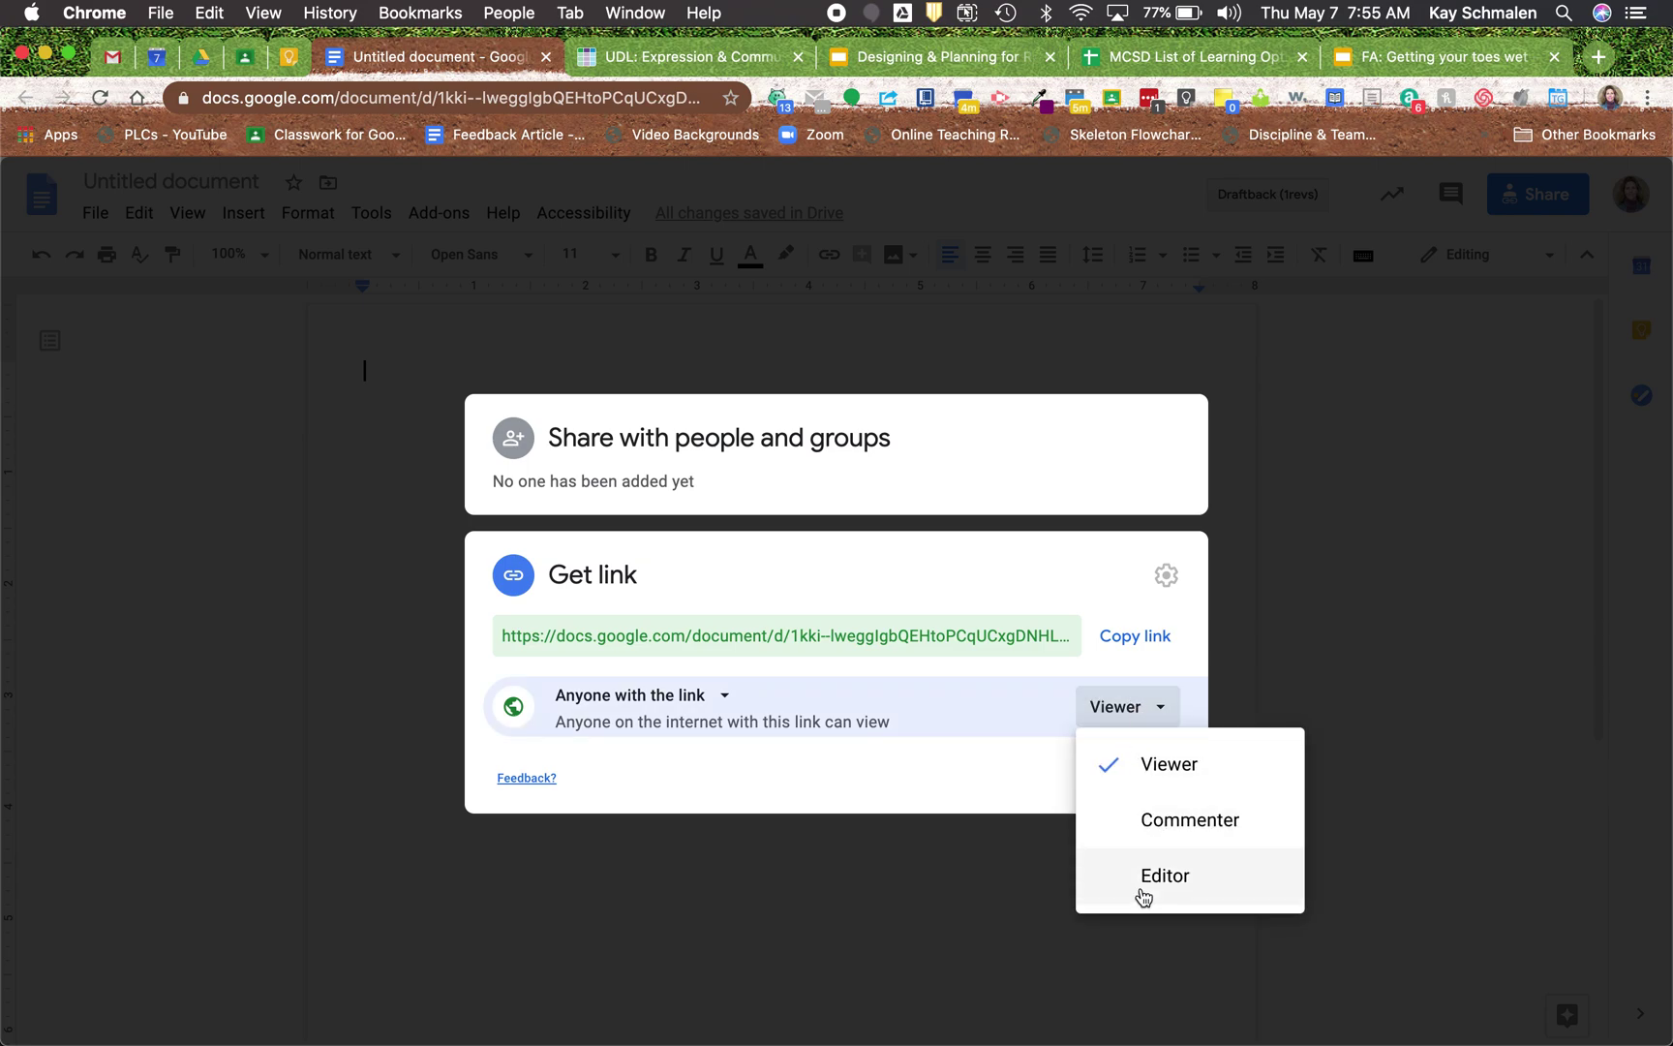
pyautogui.click(896, 773)
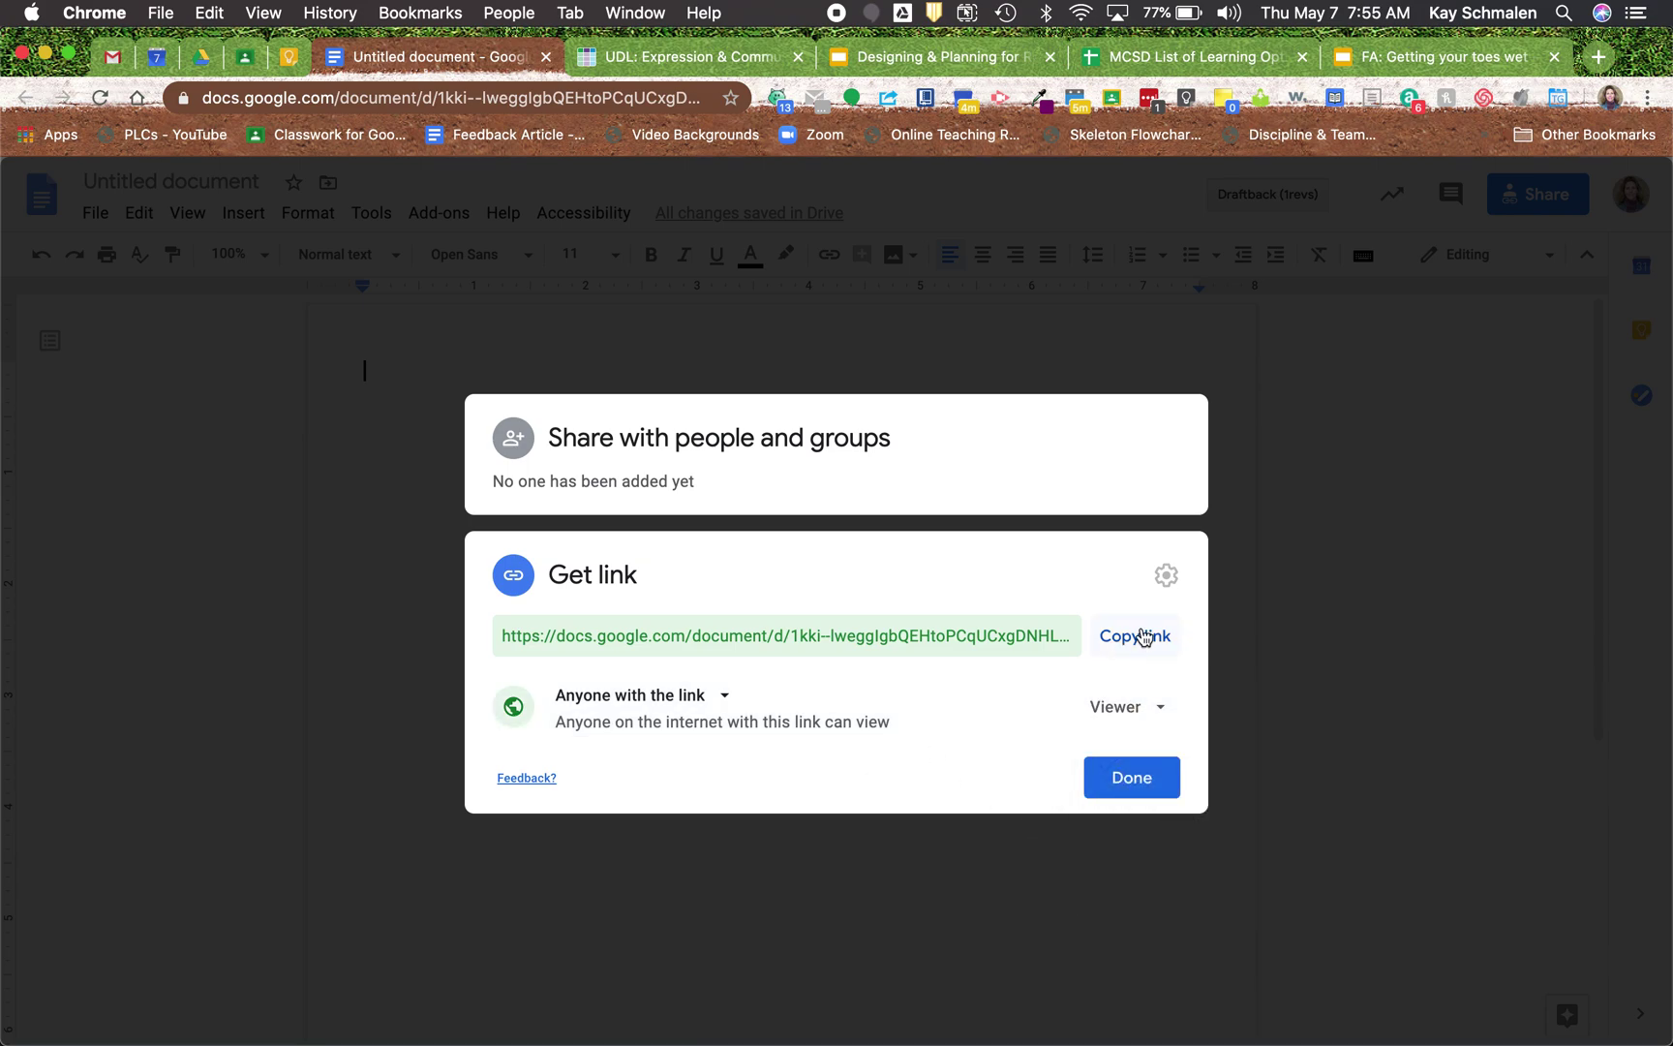
pyautogui.click(1140, 636)
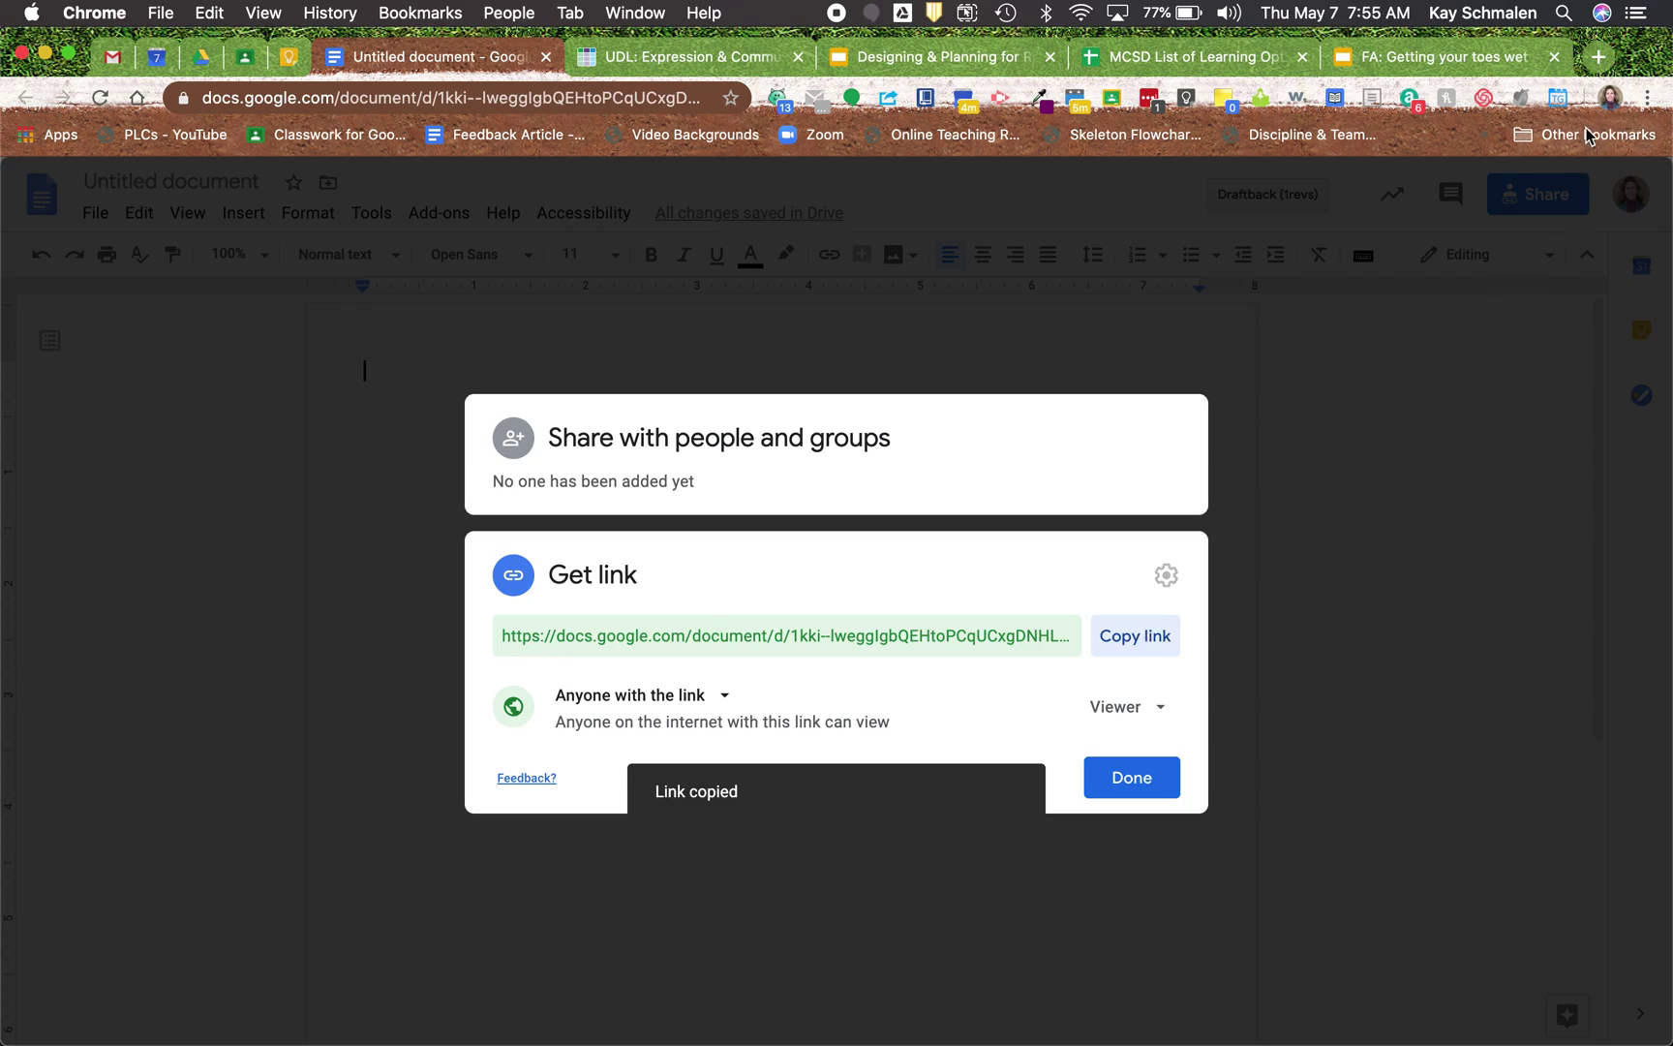
pyautogui.press('super+shift+n')
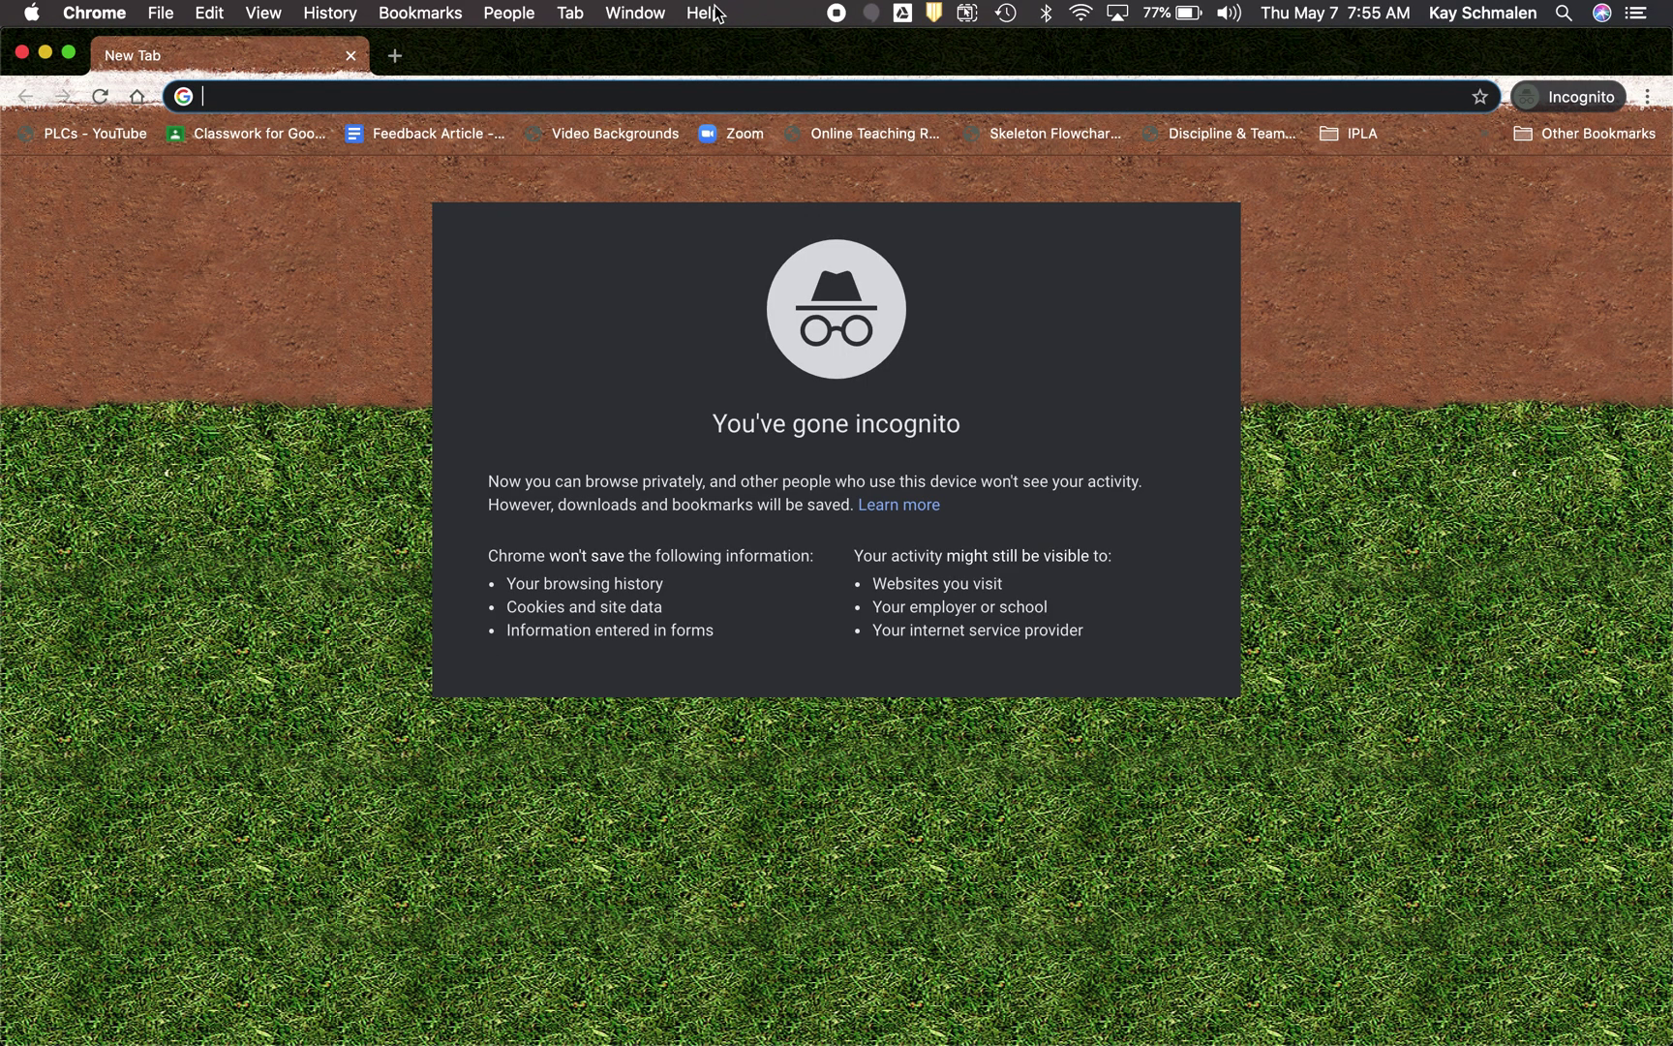
# Load the public link in incognito to see the view-only document, then close it.
pyautogui.press('super+v')
pyautogui.press('Return')
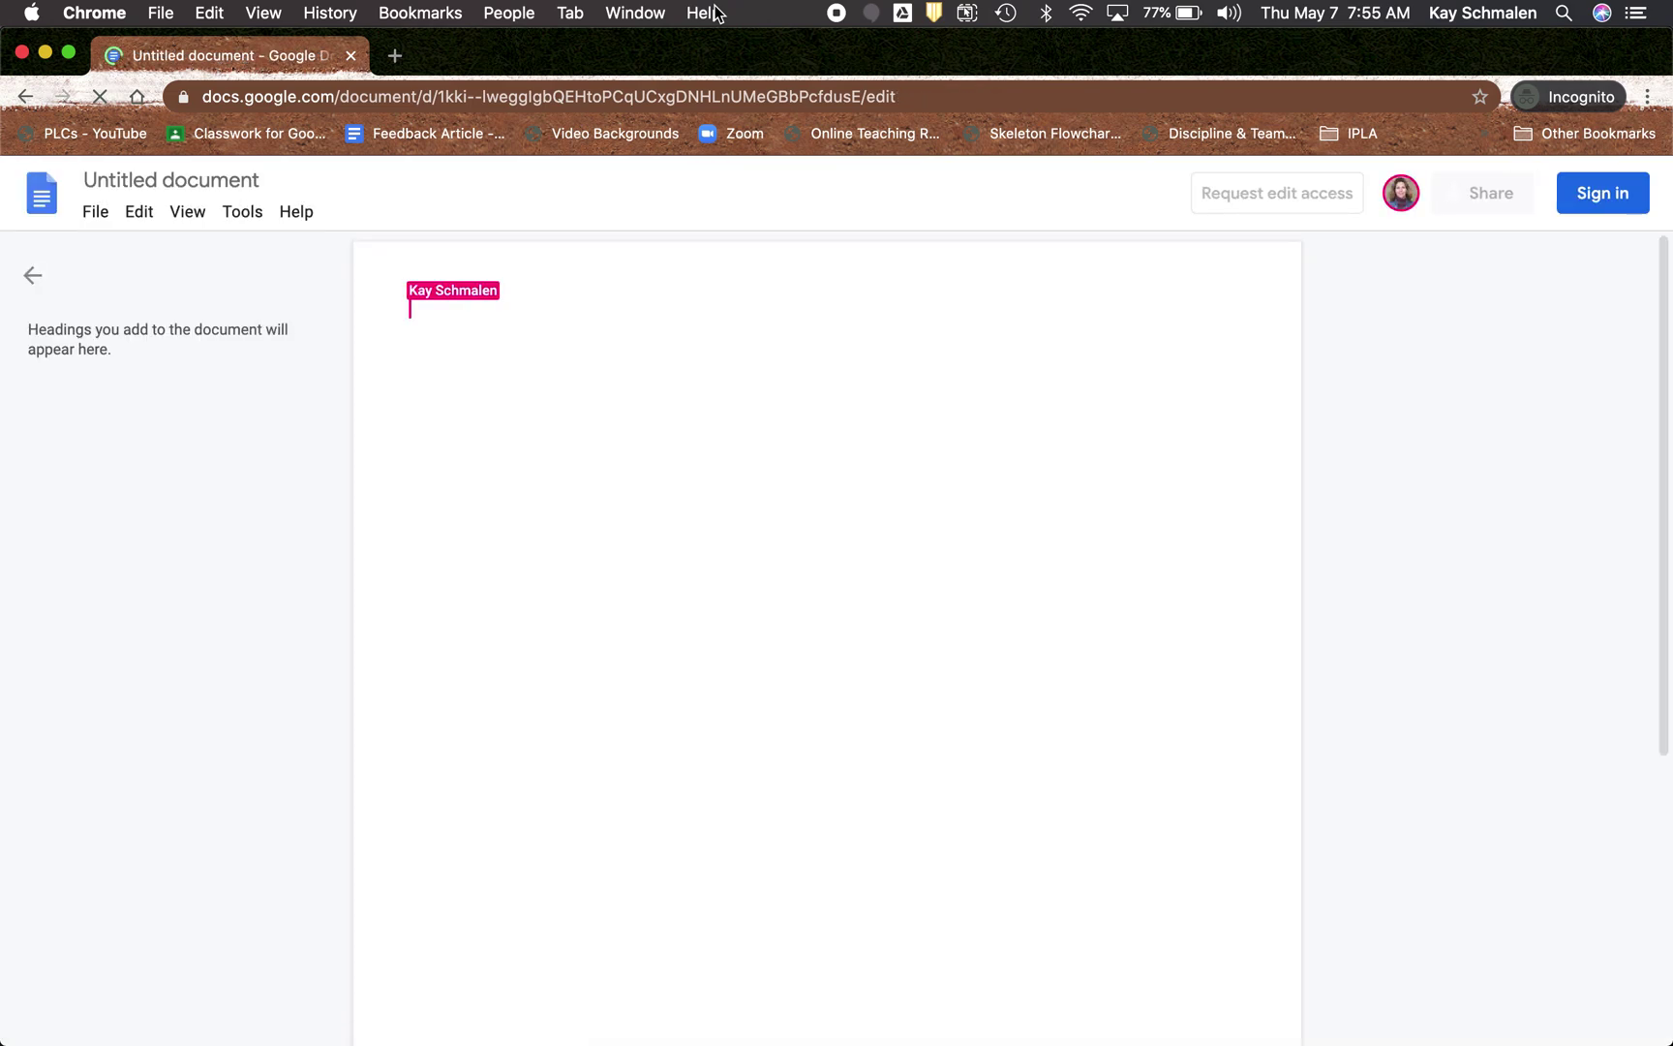
pyautogui.press('super+w')
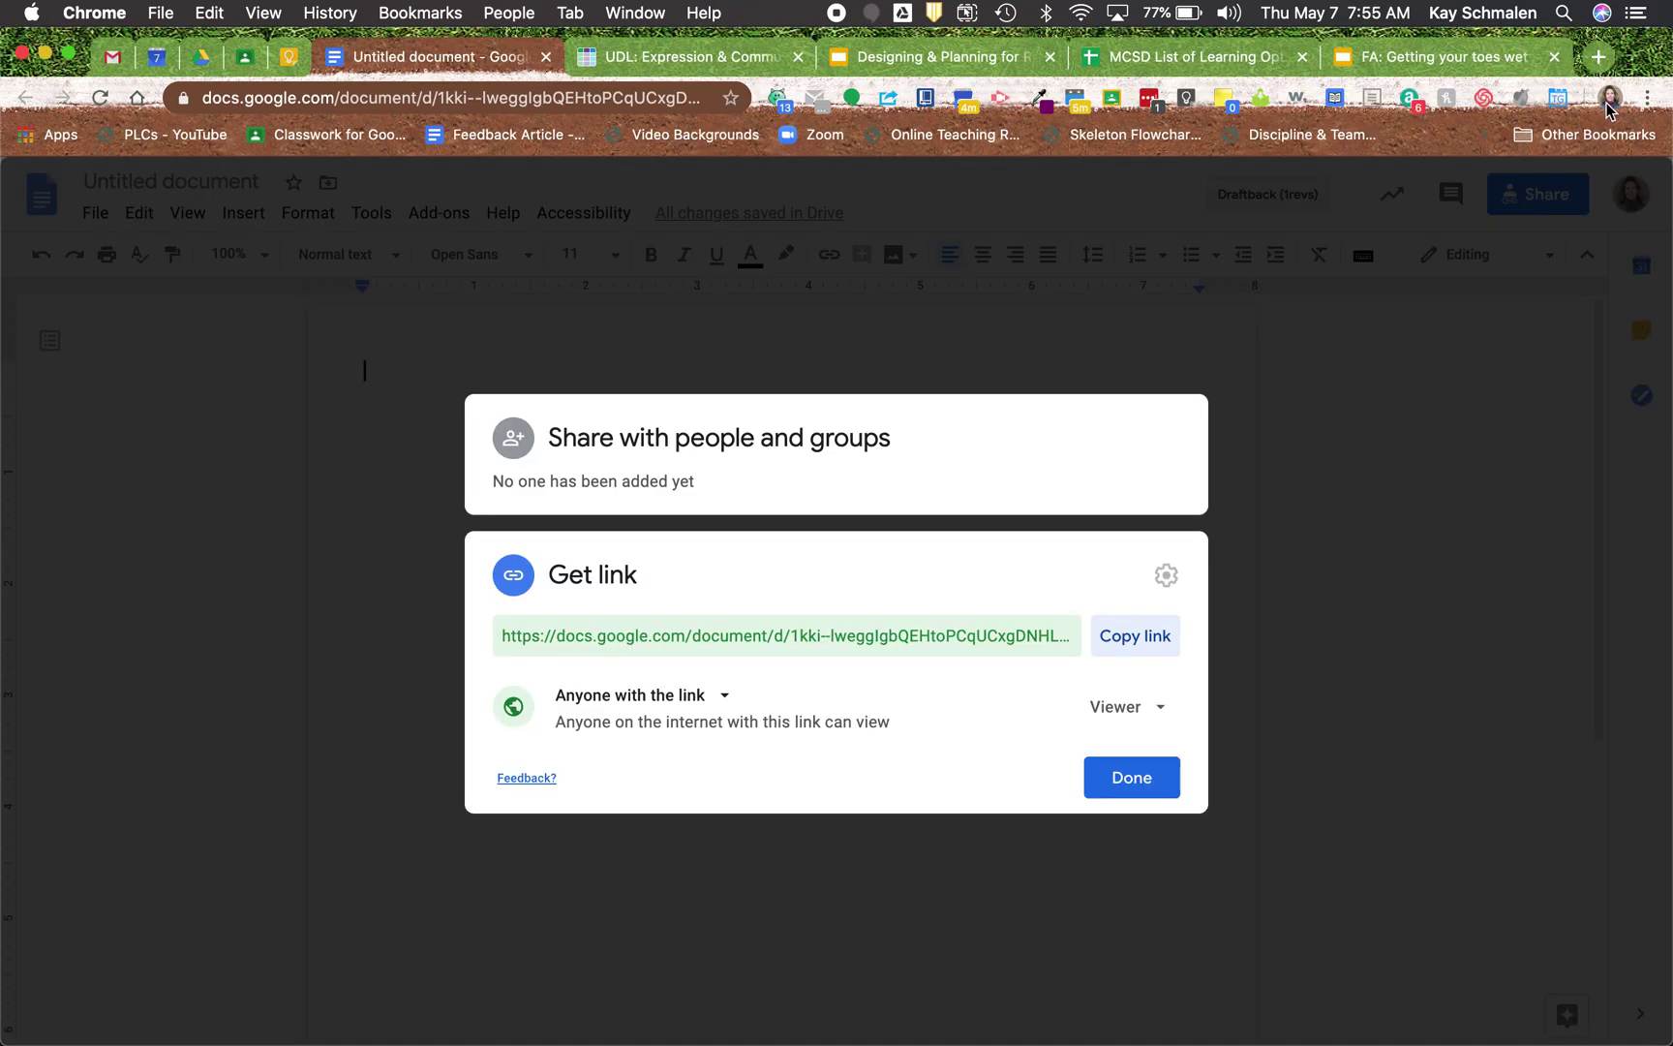
# Switch to the Person 1 profile and reload the doc URL, which now opens view-only.
pyautogui.click(1605, 106)
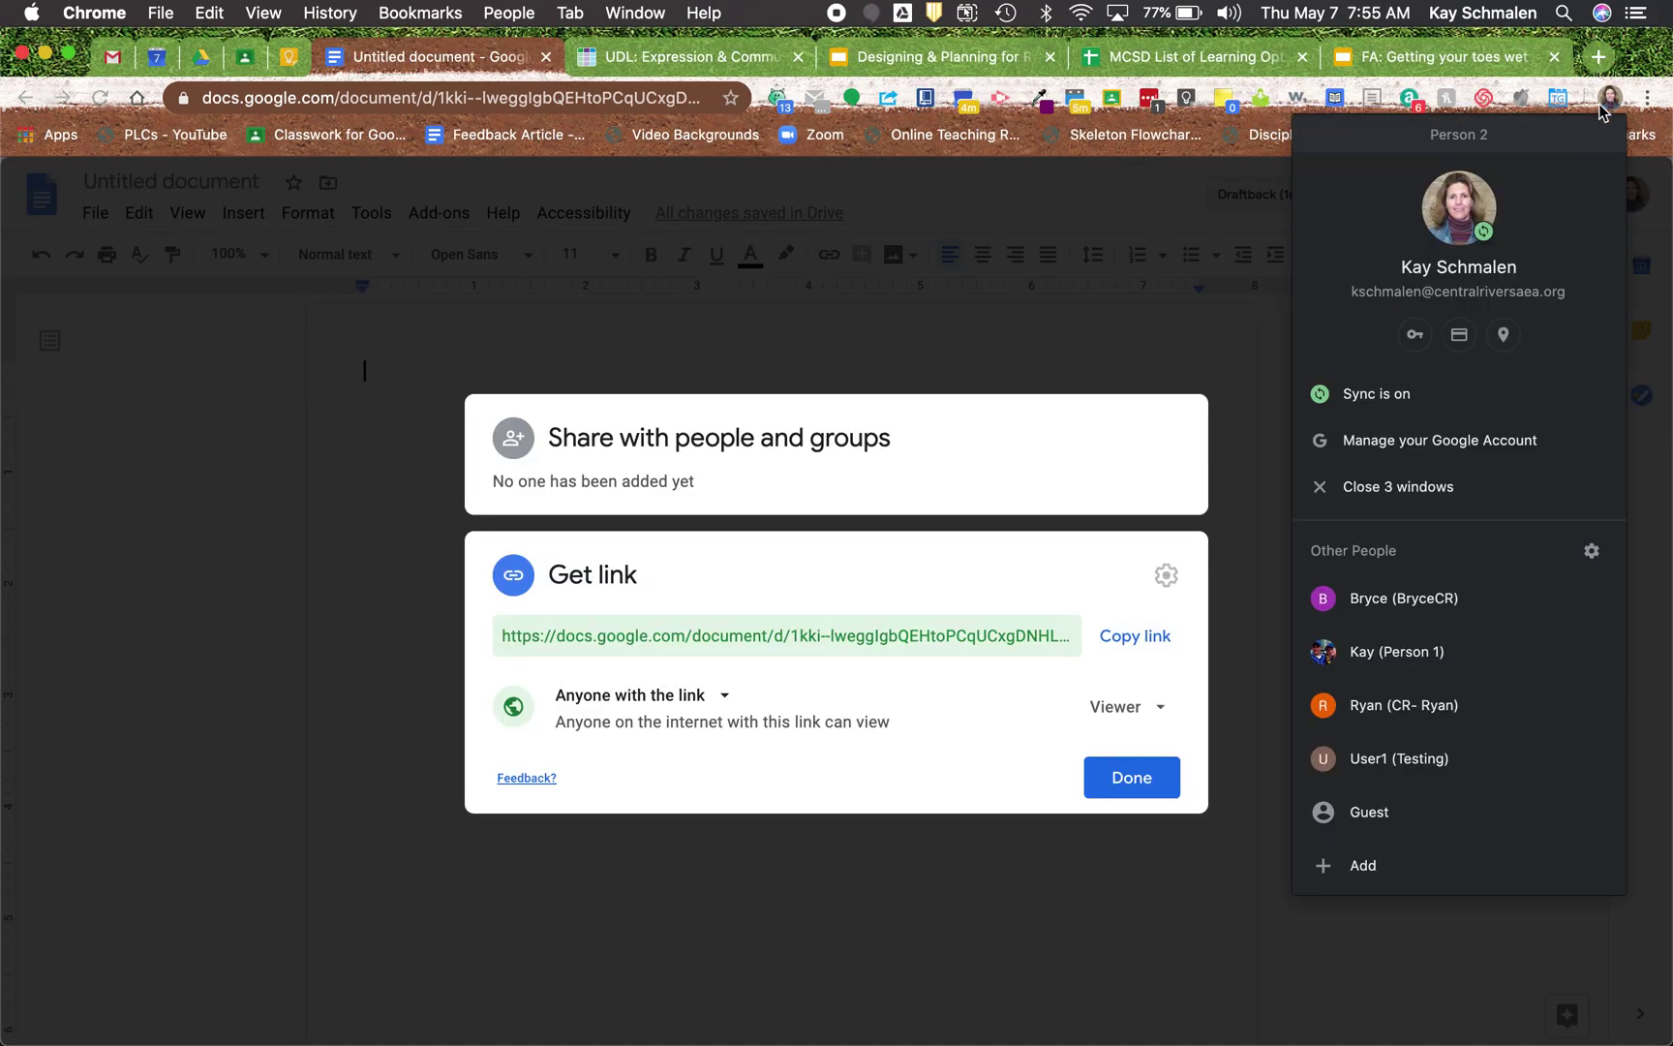
pyautogui.click(1375, 650)
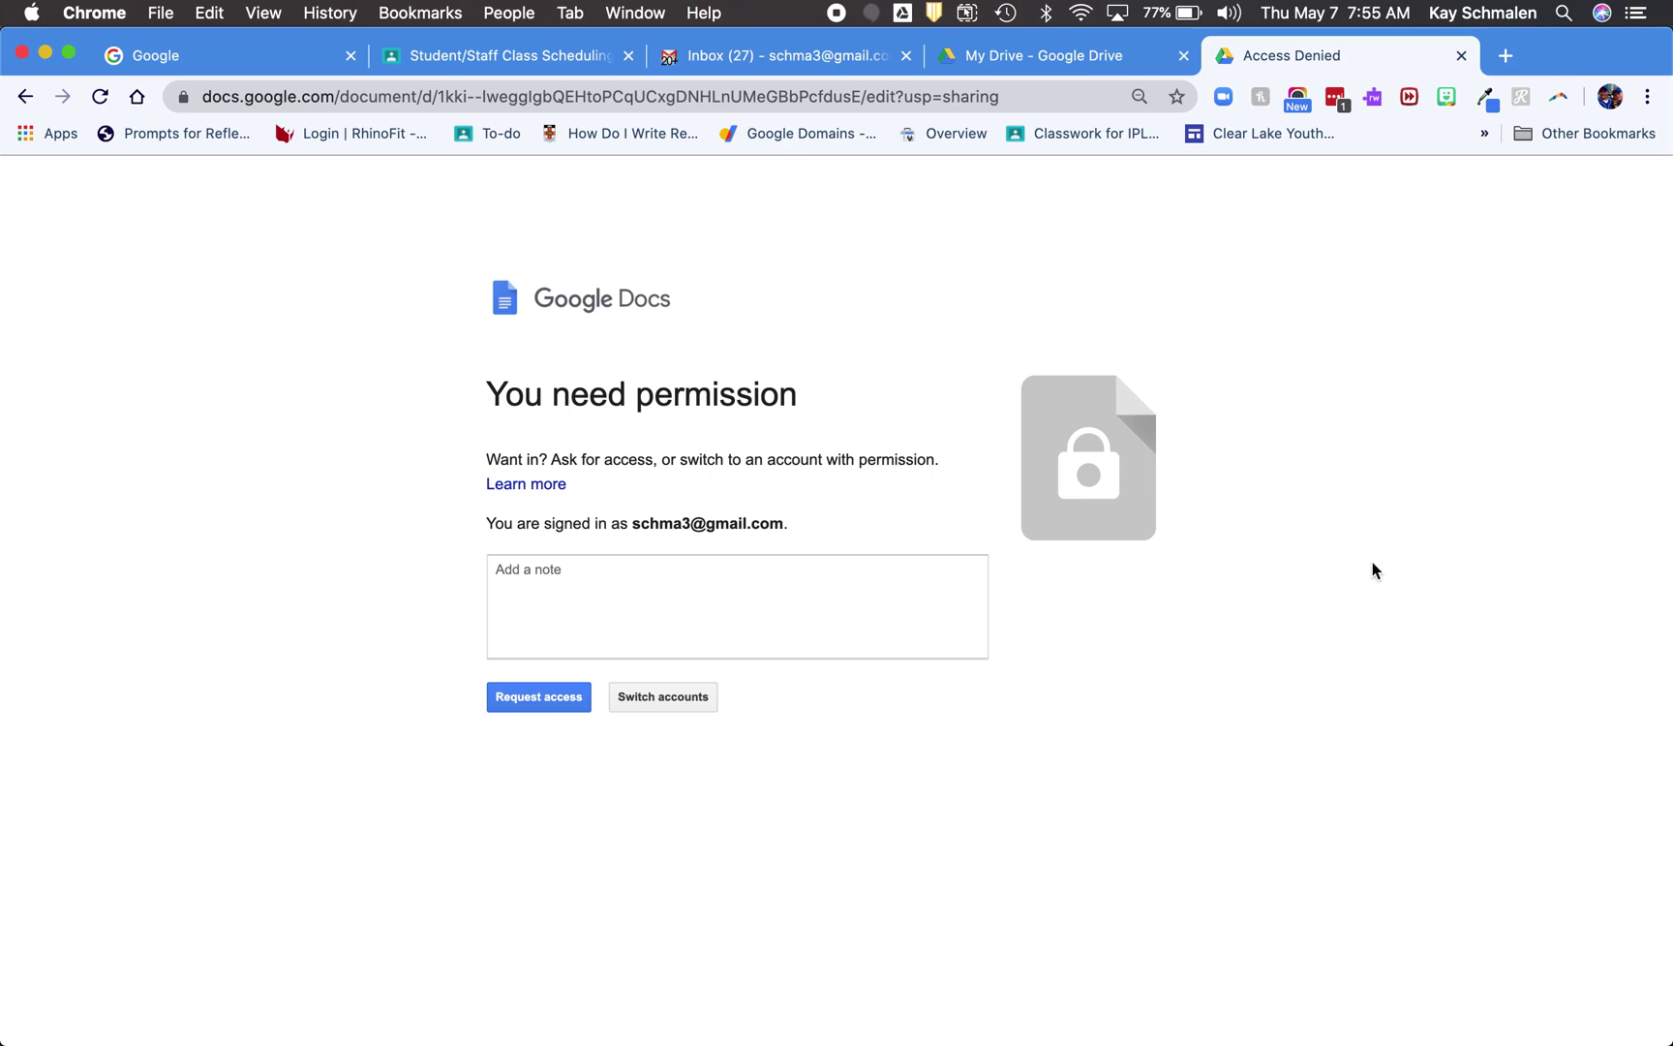
pyautogui.click(736, 95)
pyautogui.press('Return')
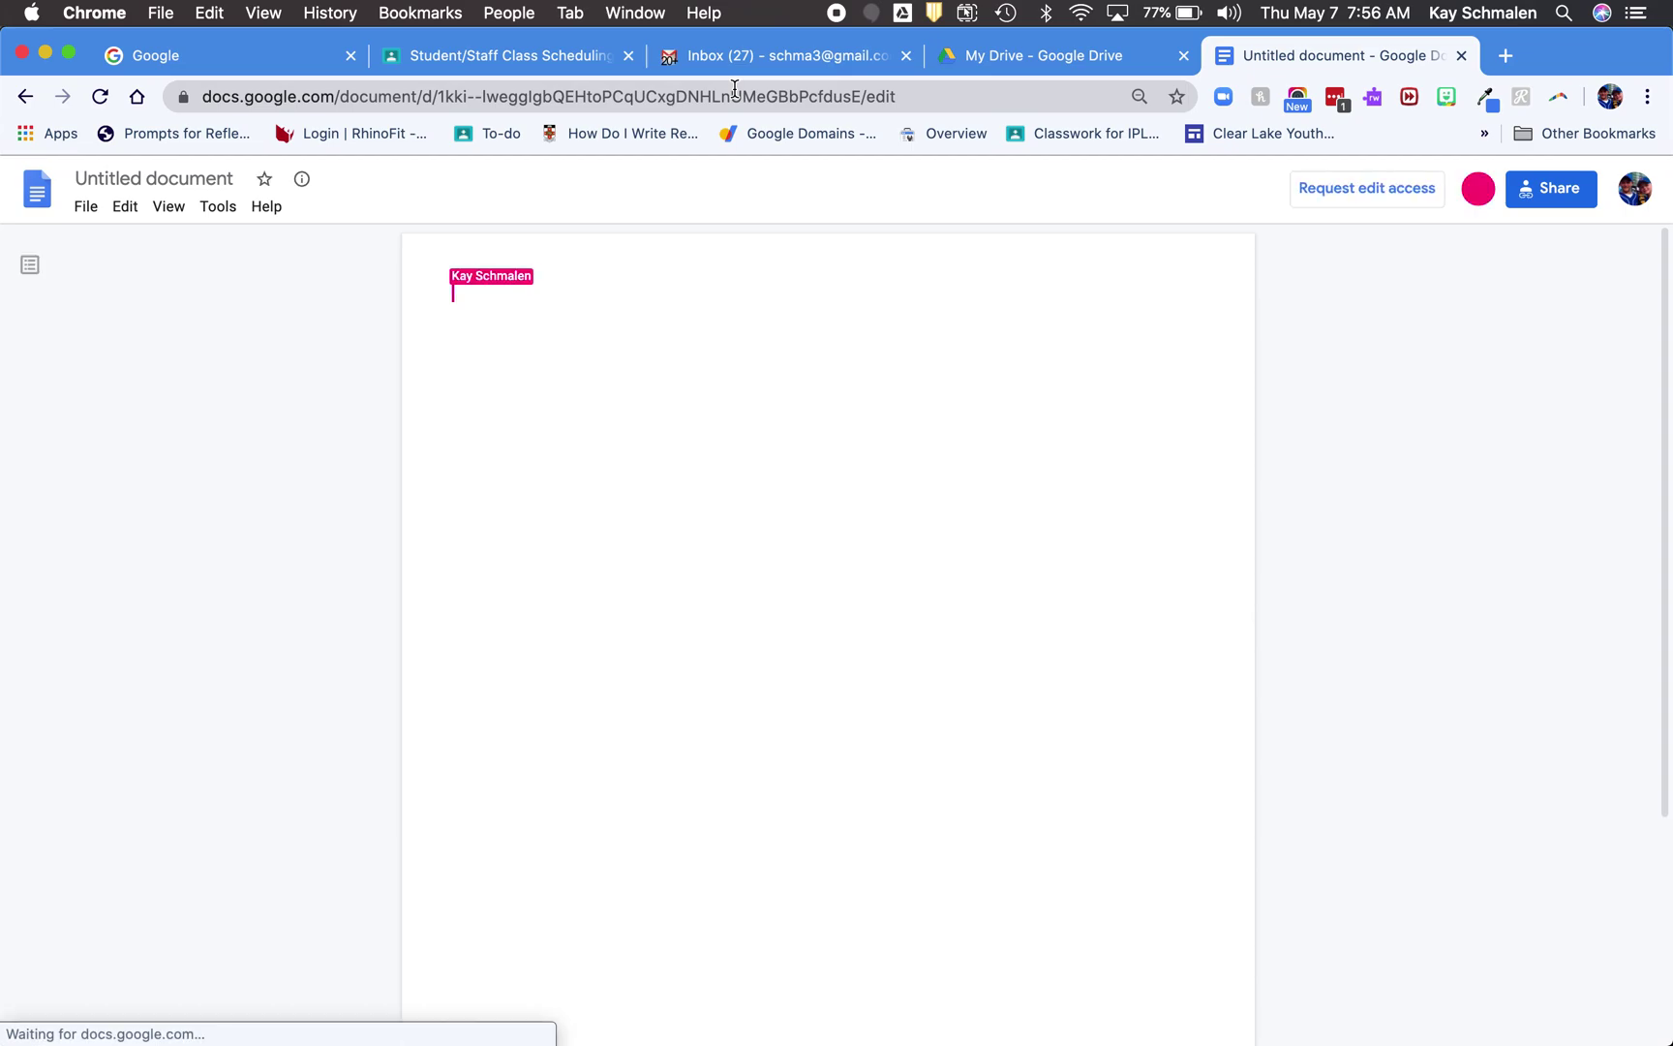
pyautogui.click(1610, 97)
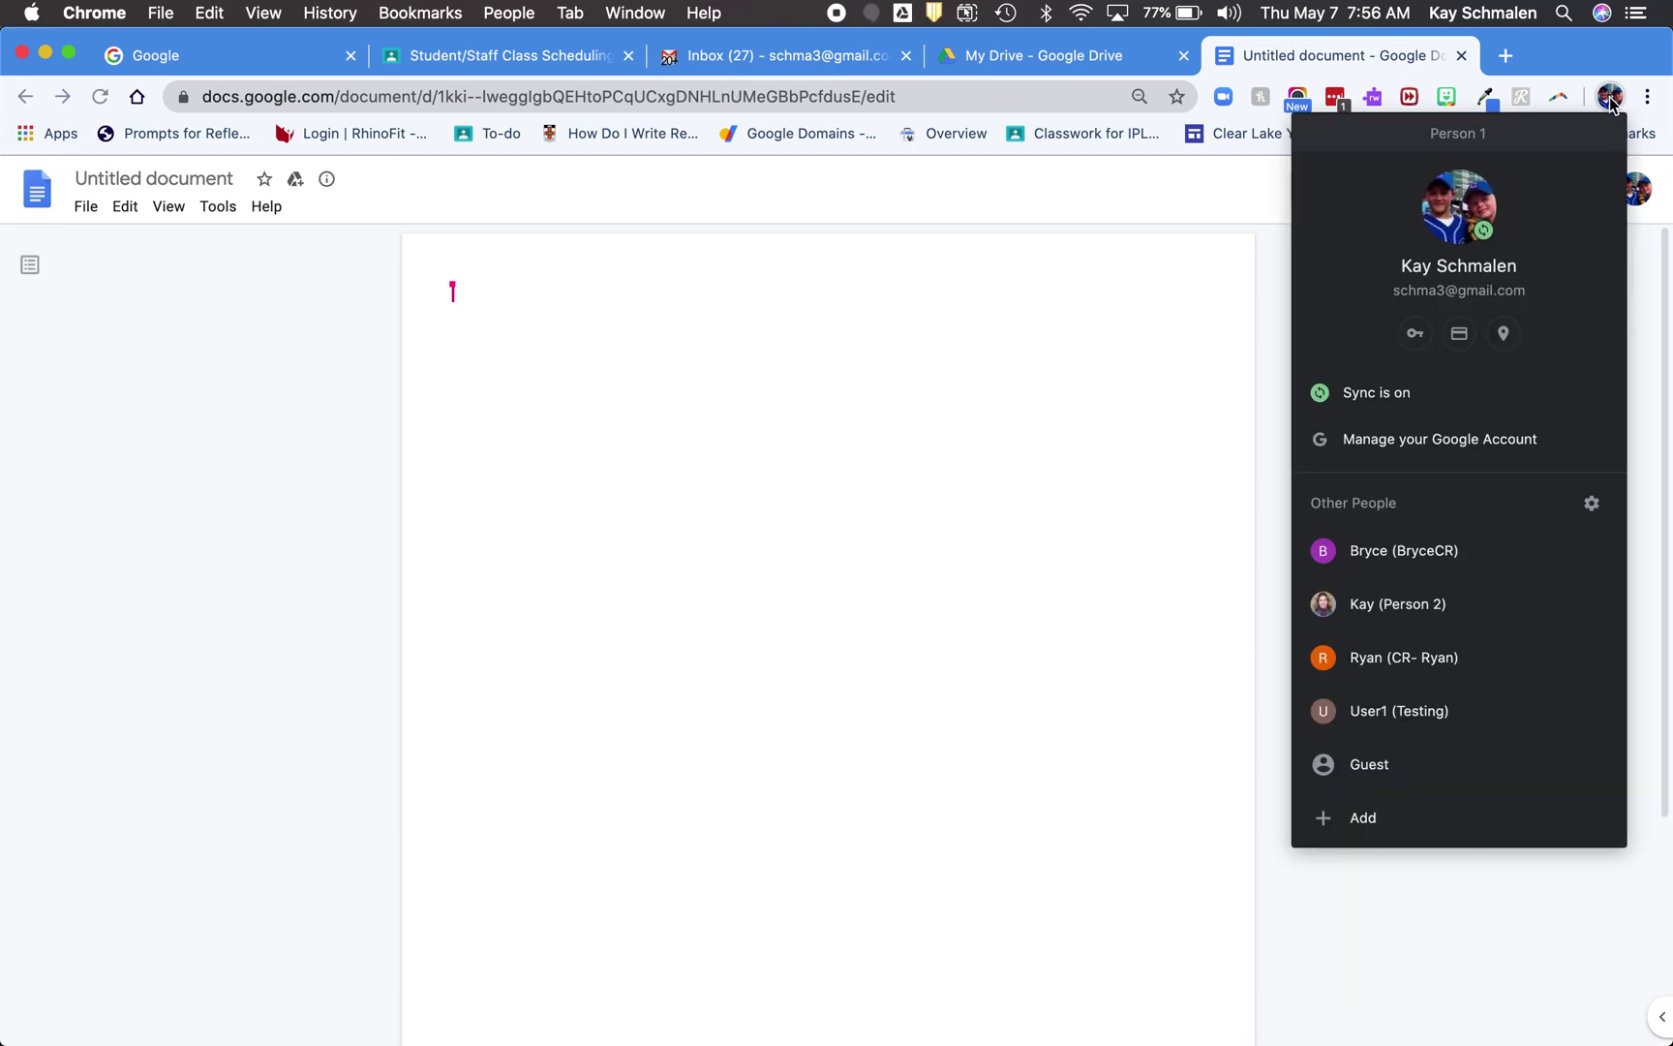
# Set link access back to Restricted, reload in Person 1 to see 'You need permission', then return.
pyautogui.click(1353, 604)
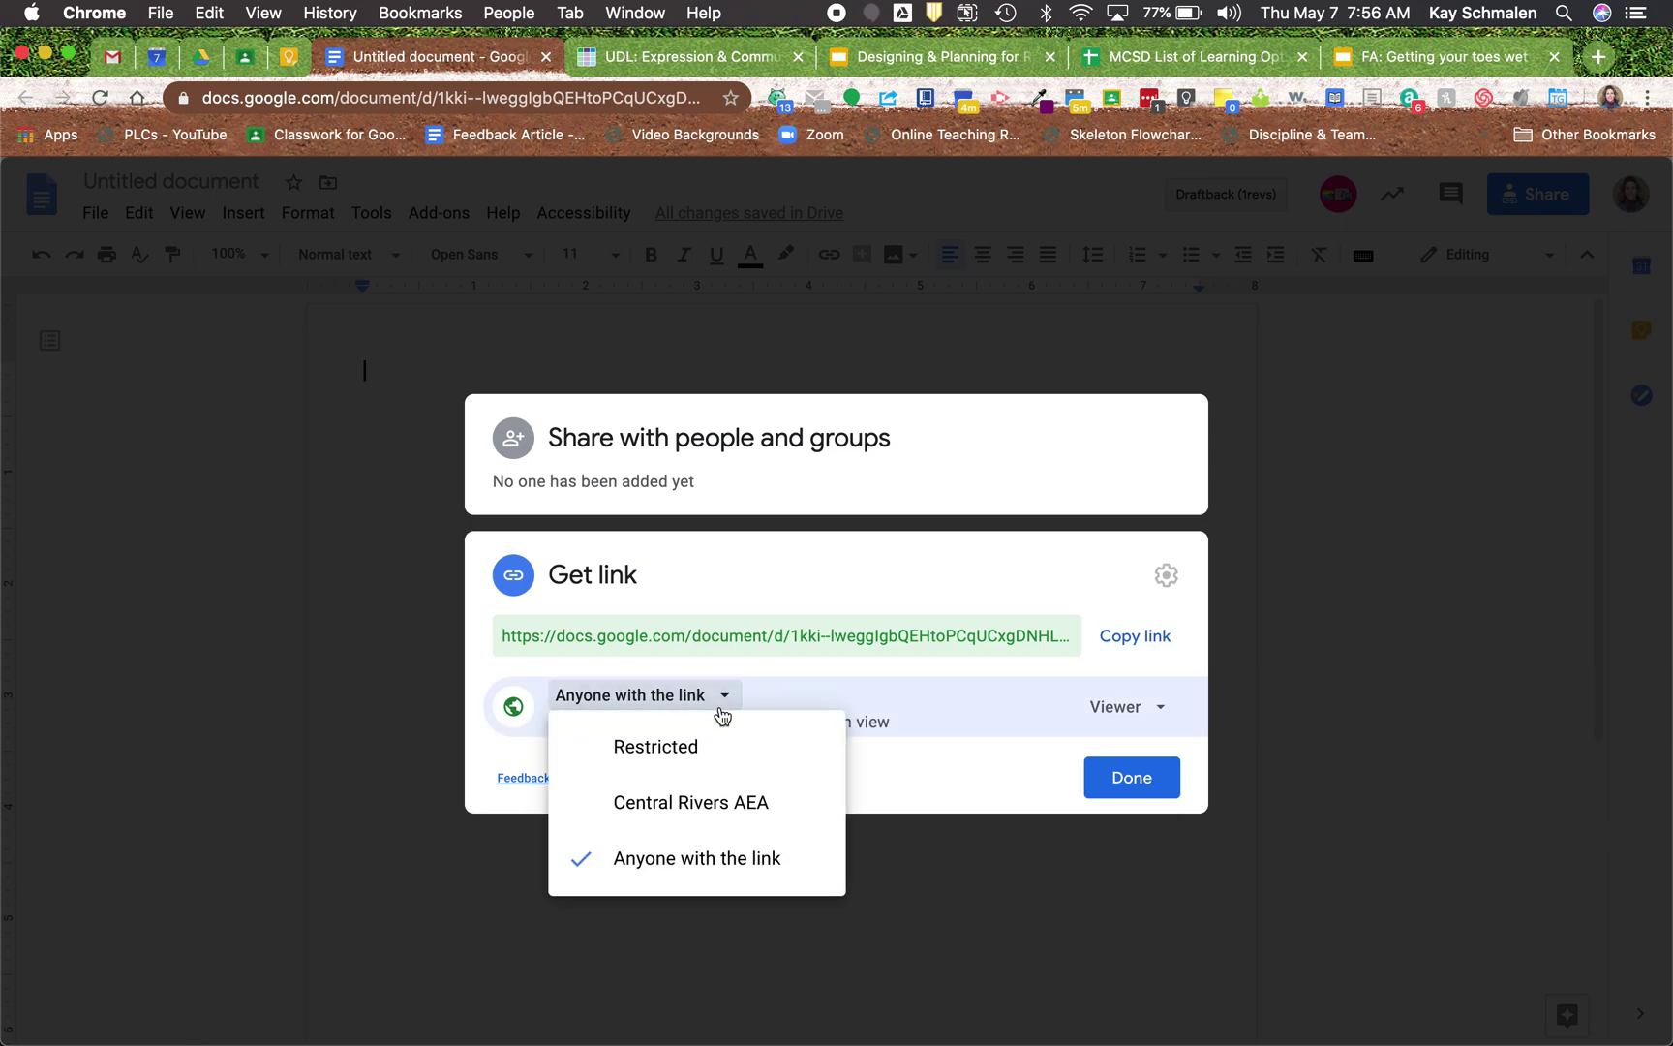
pyautogui.click(683, 746)
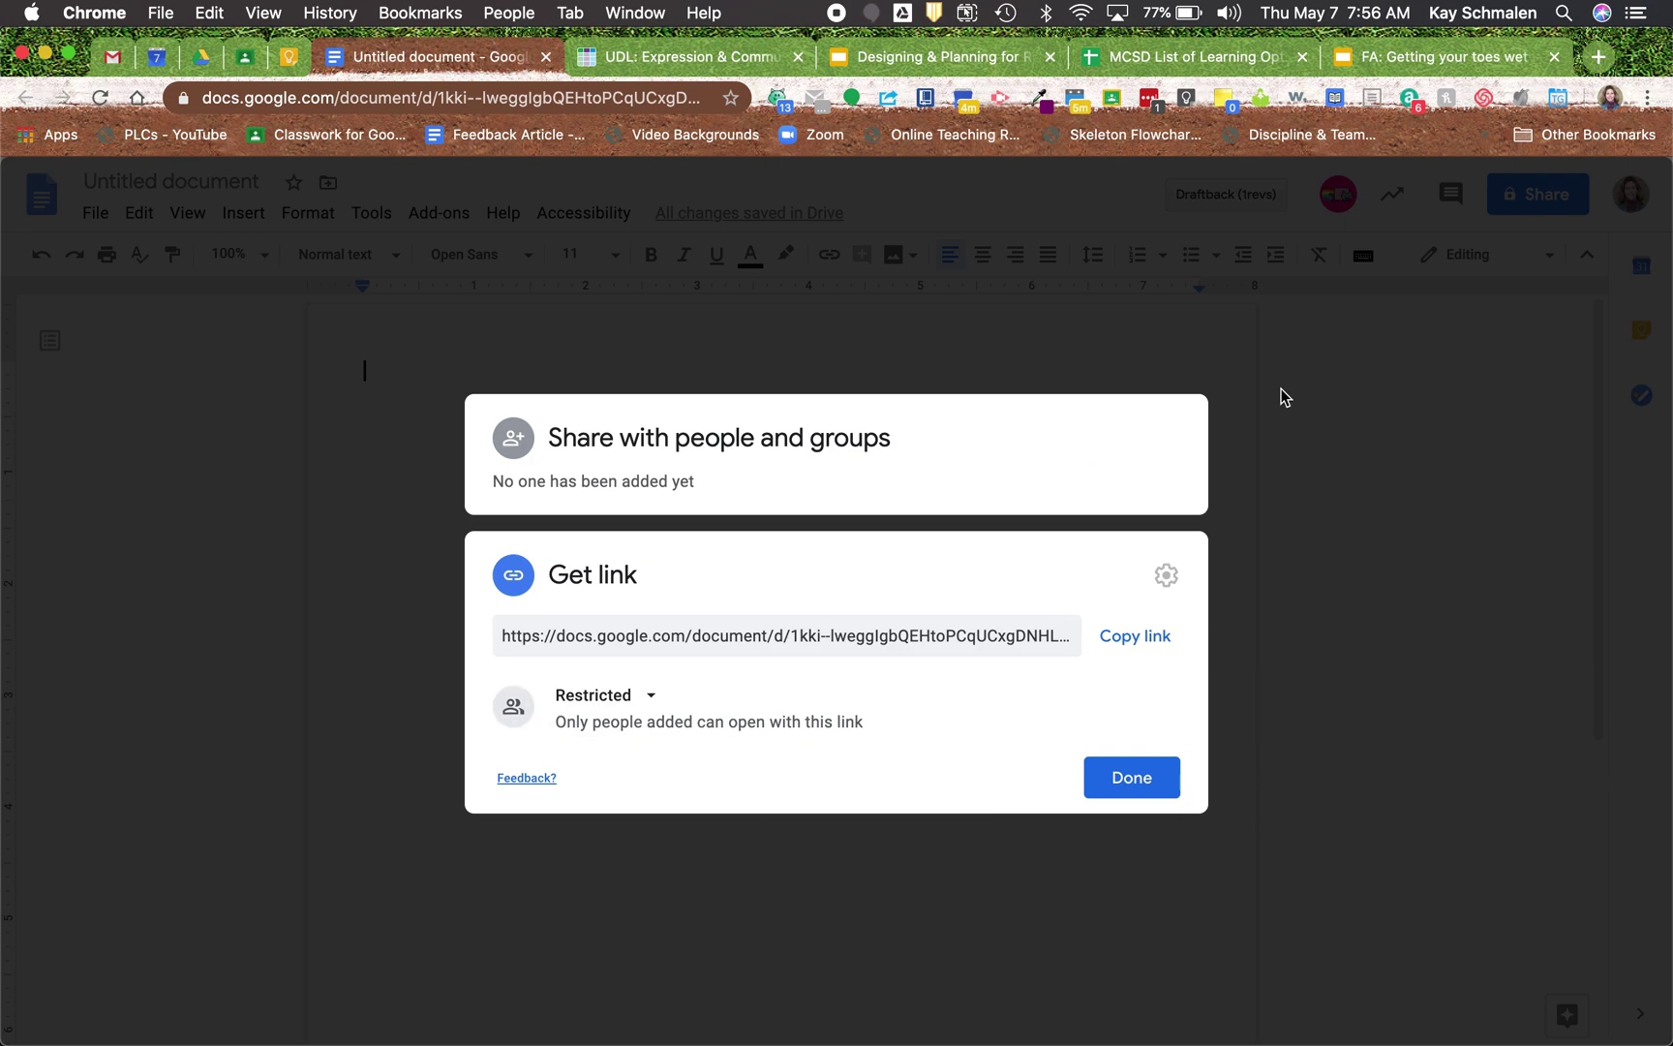
pyautogui.click(1610, 98)
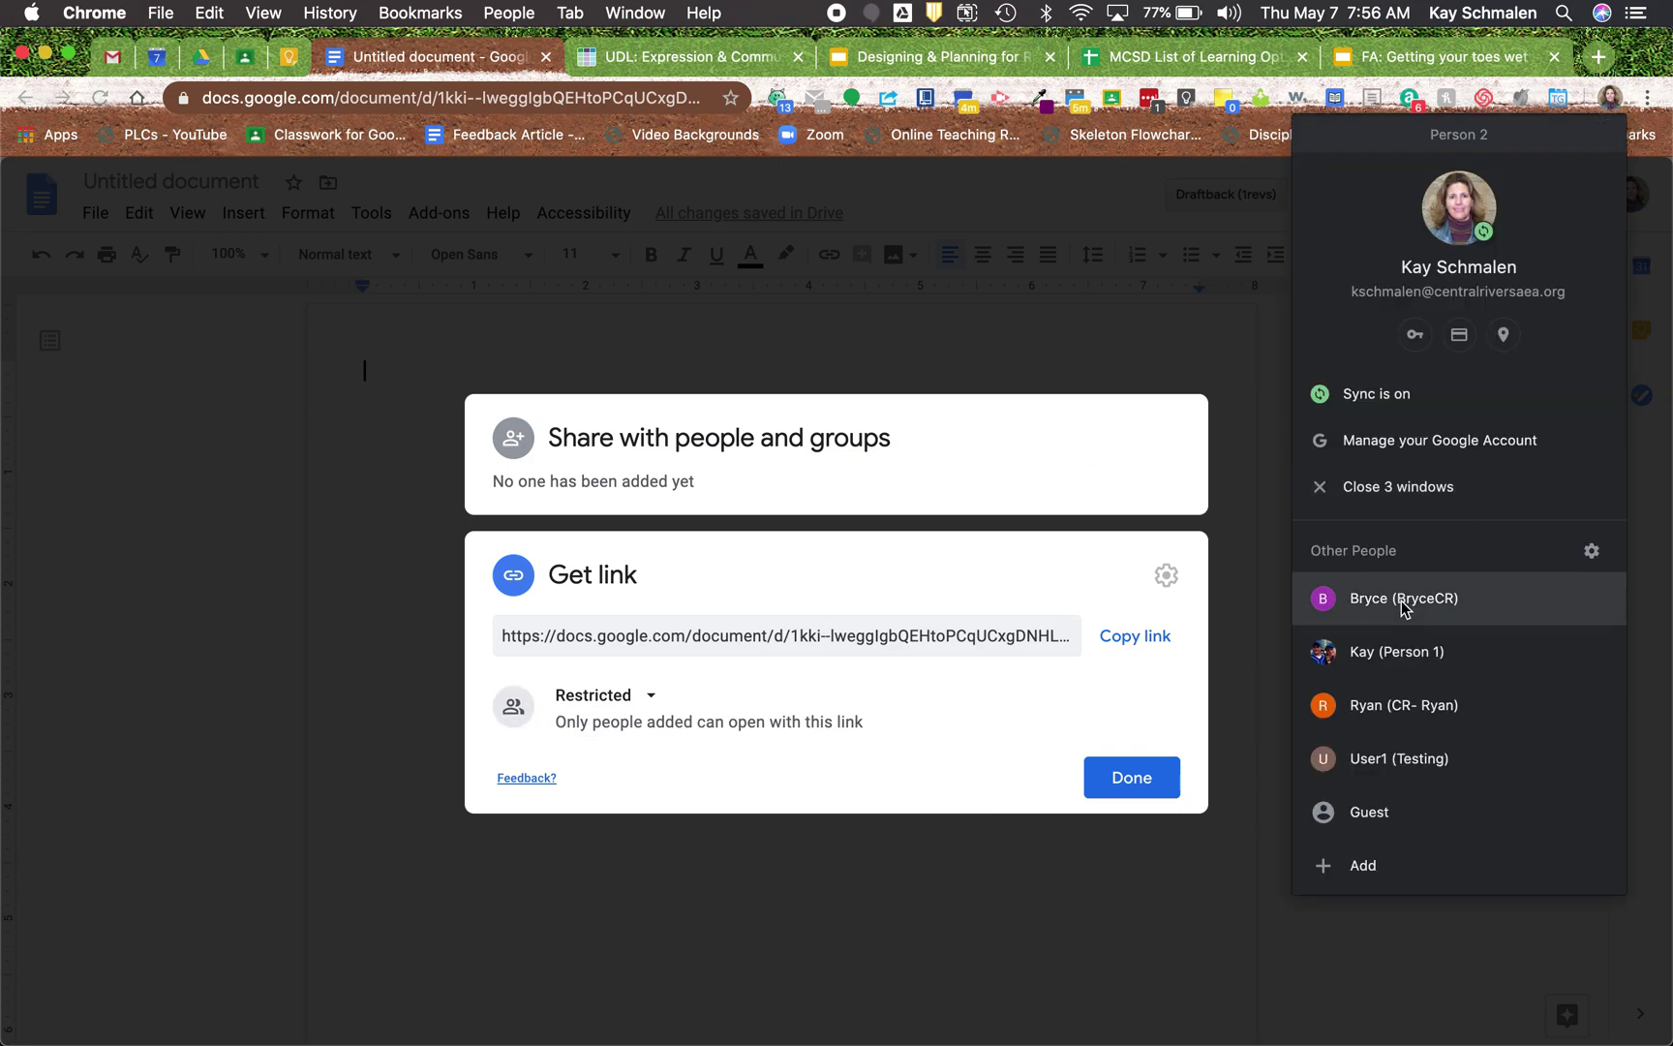
pyautogui.click(1380, 648)
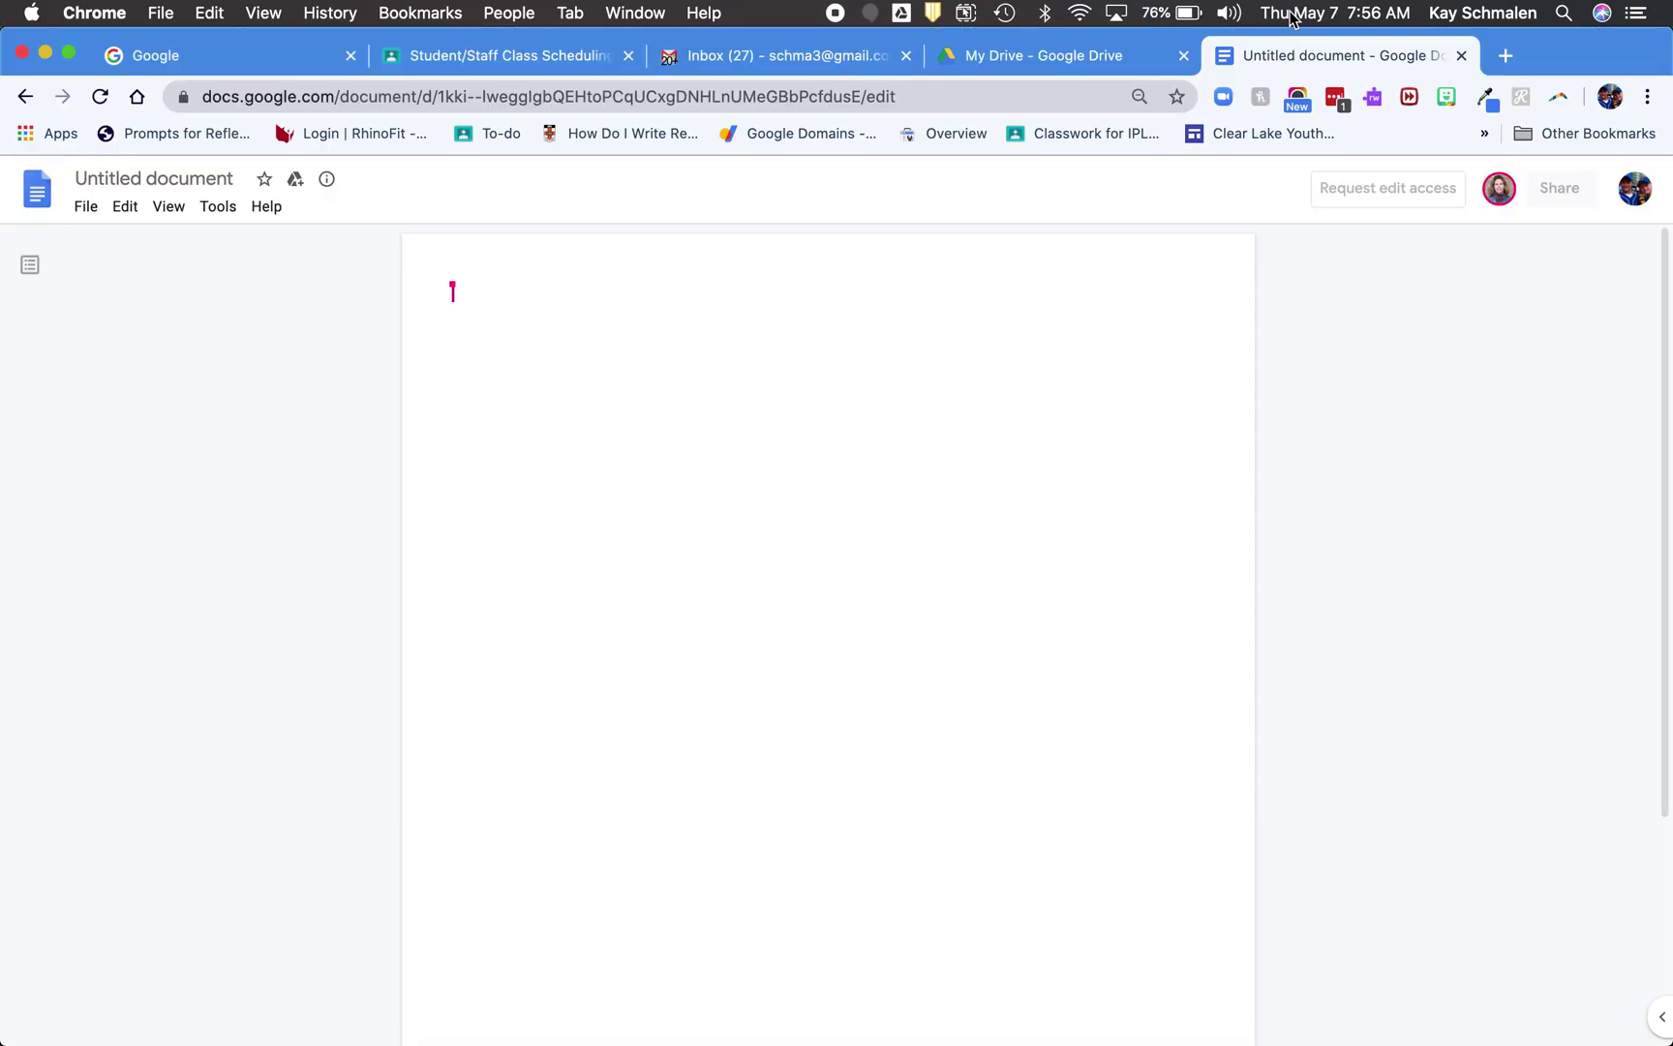
pyautogui.click(921, 85)
pyautogui.press('Return')
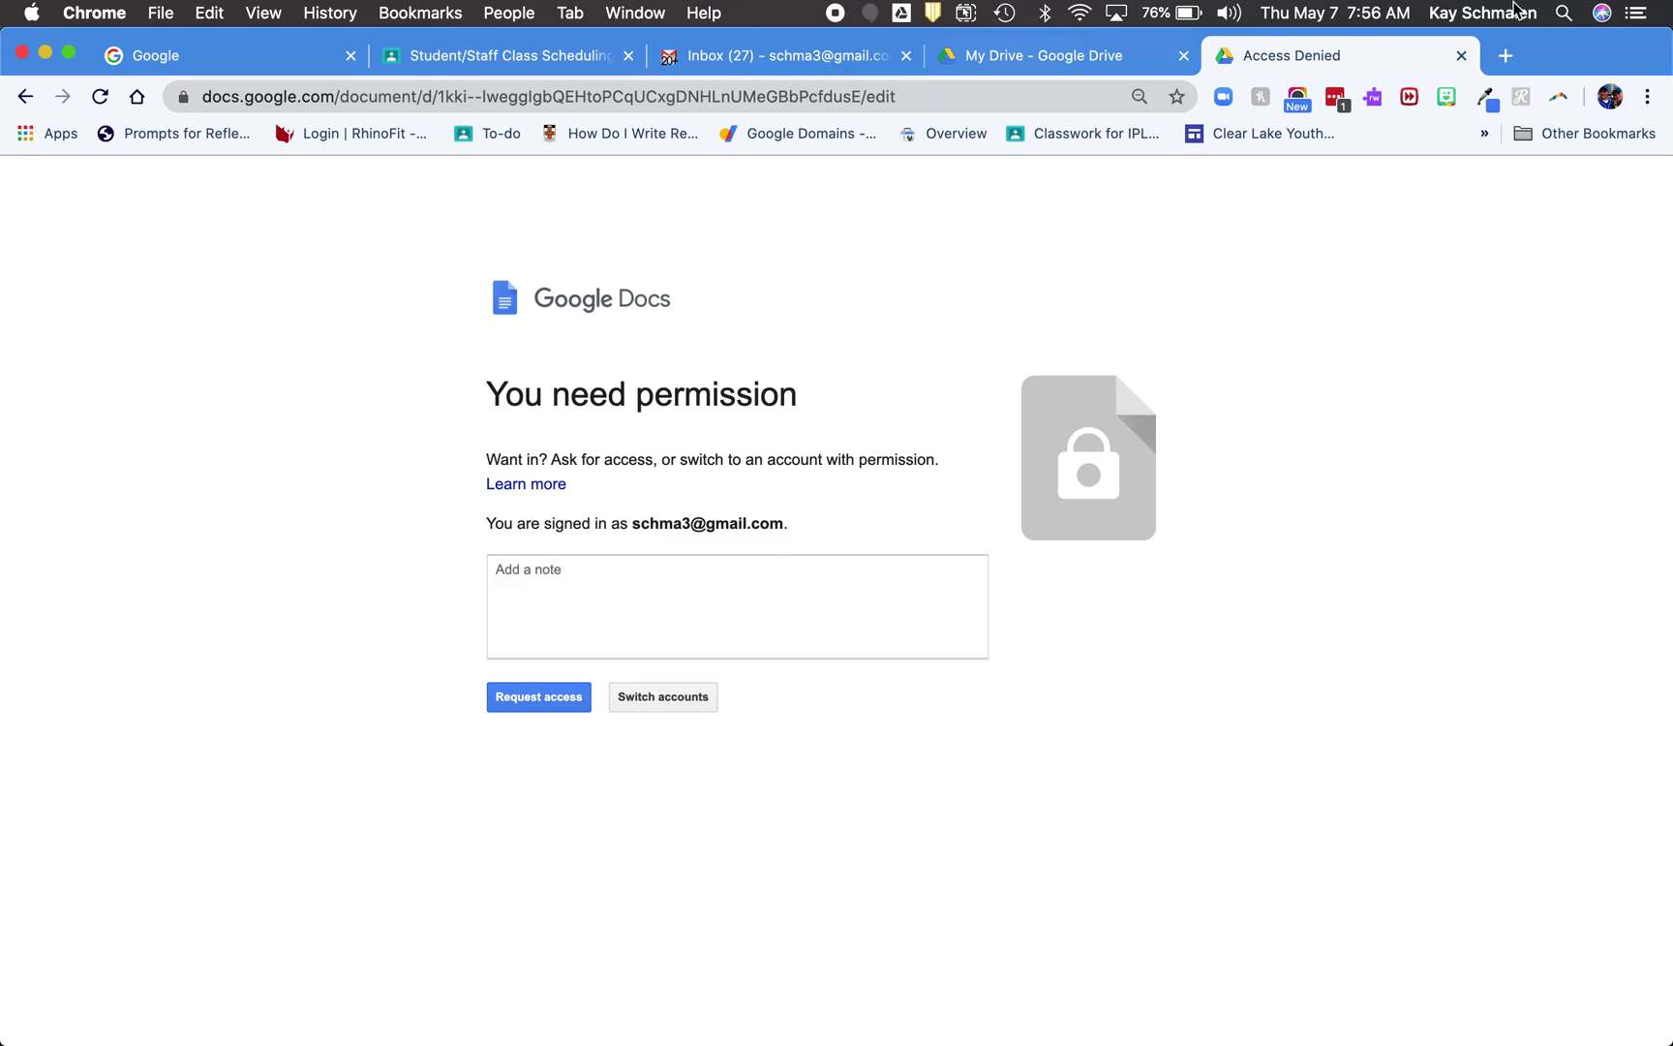
pyautogui.click(1610, 97)
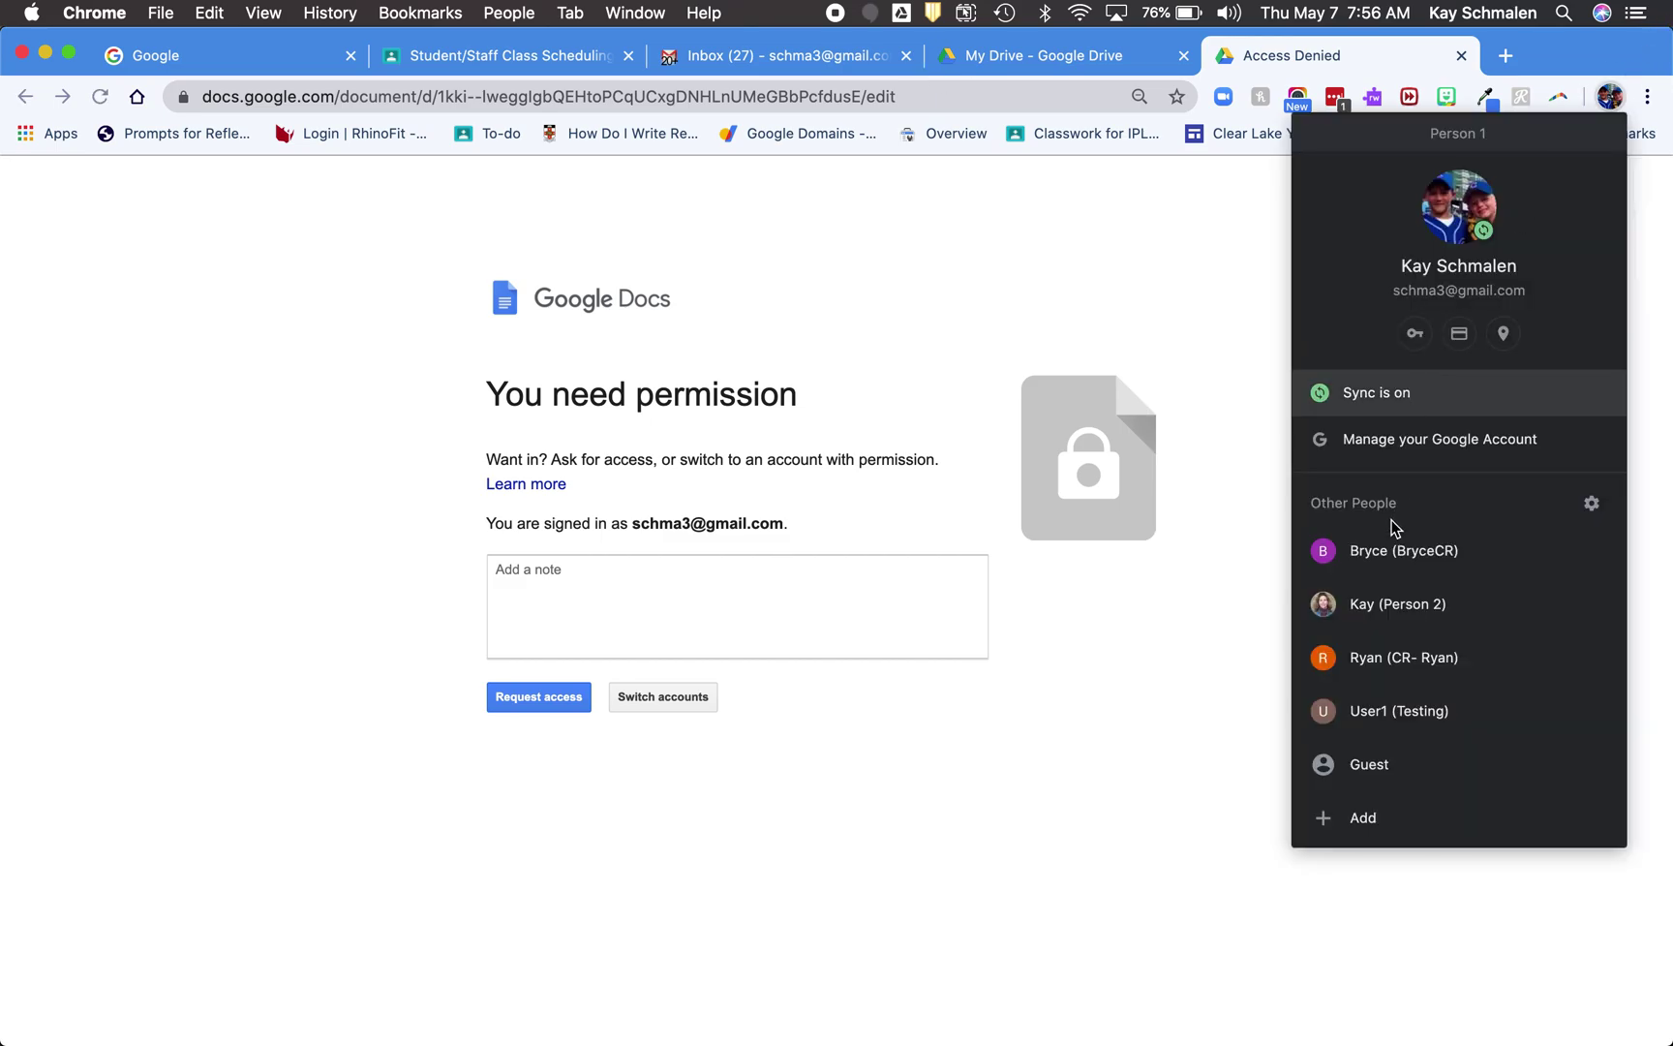
pyautogui.click(1369, 604)
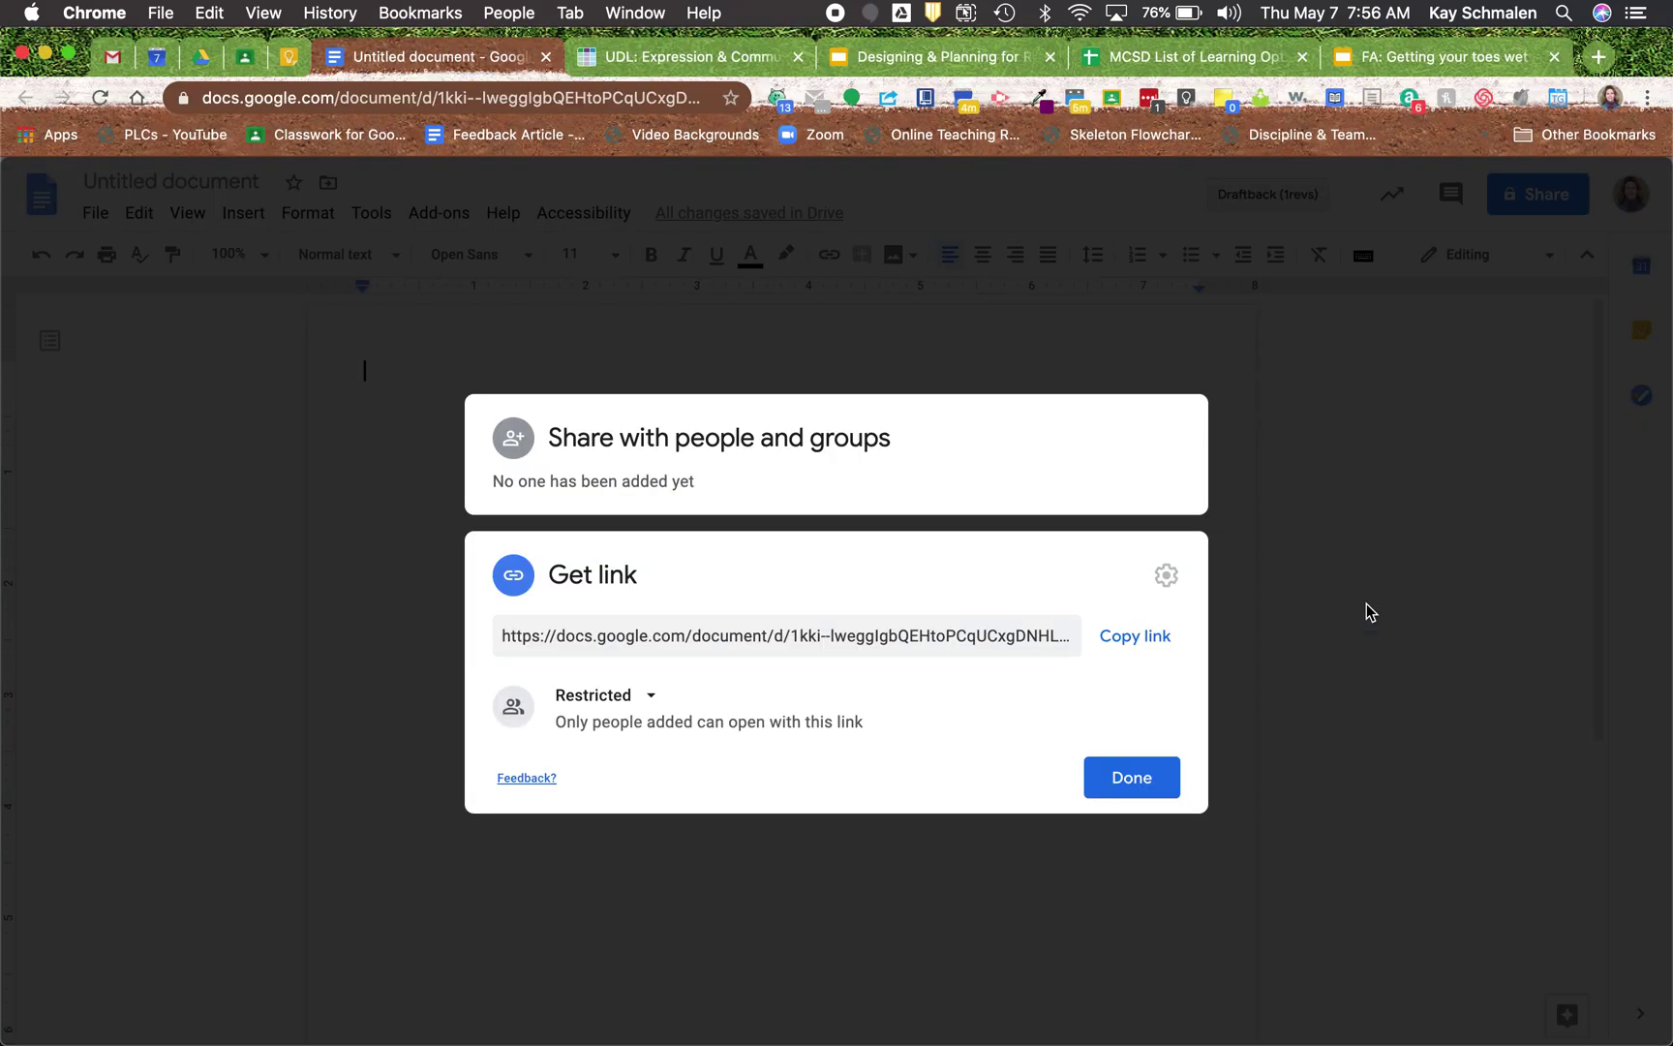
# Close the sharing dialog, reopen Share past the naming prompt, and close it again.
pyautogui.click(1132, 783)
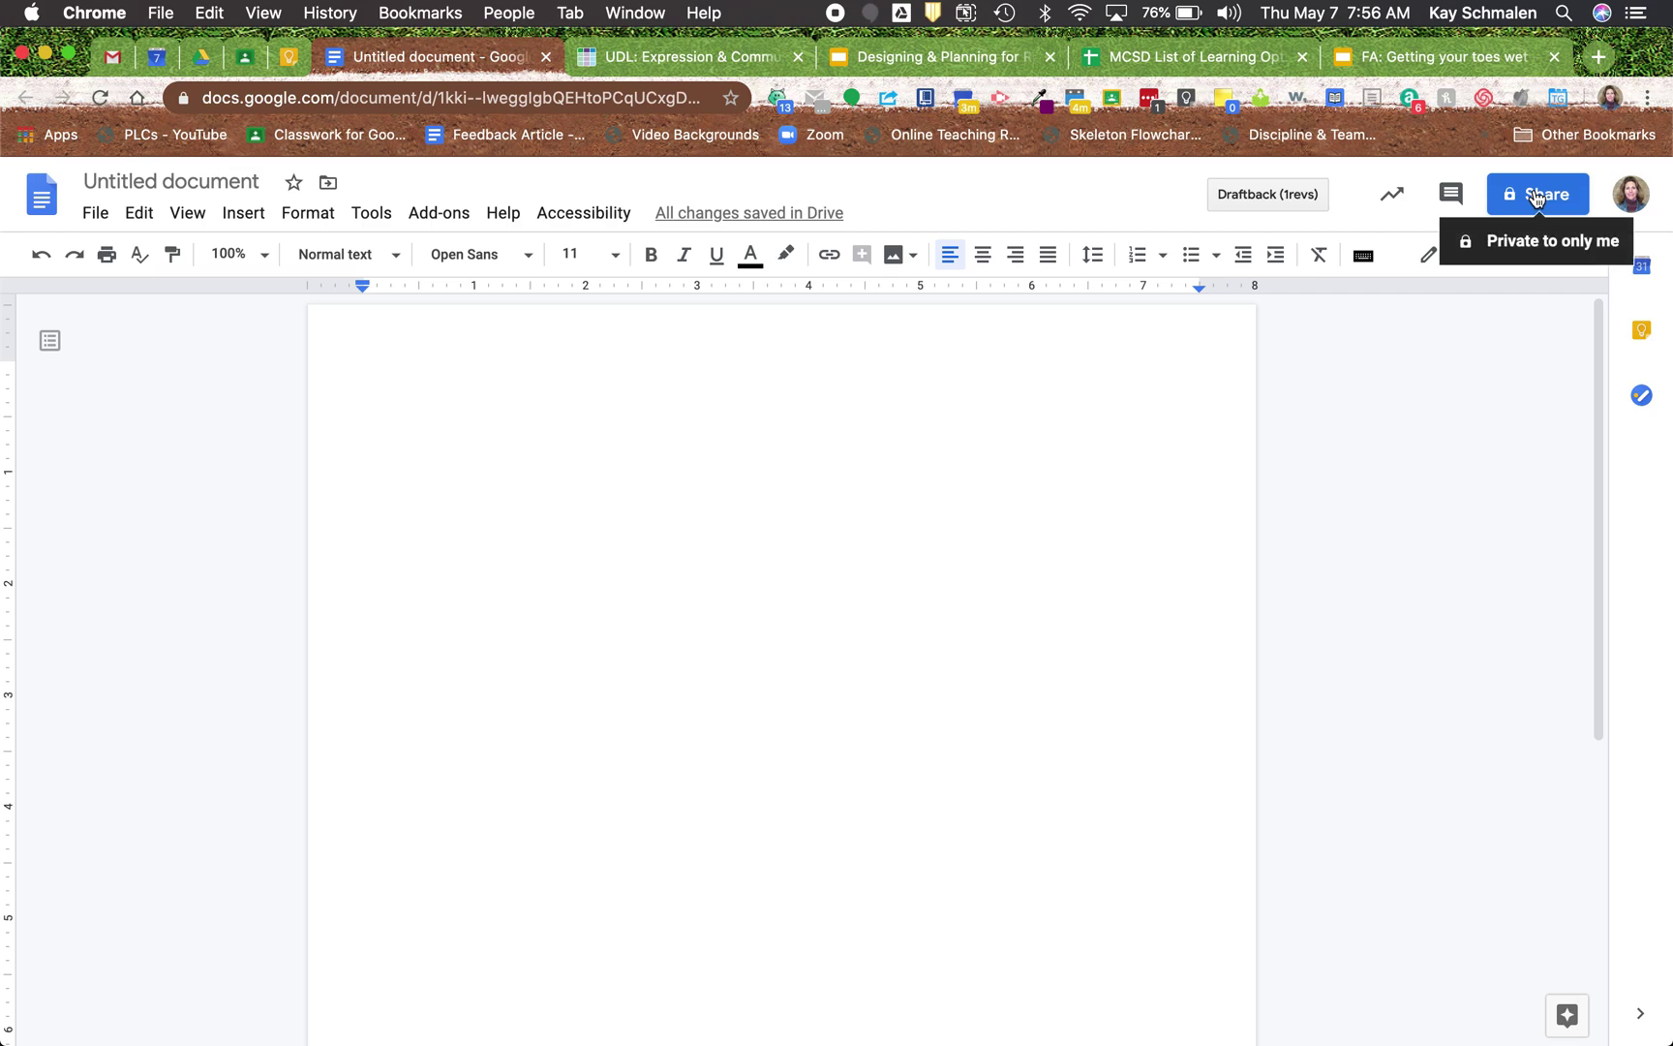
pyautogui.click(1537, 196)
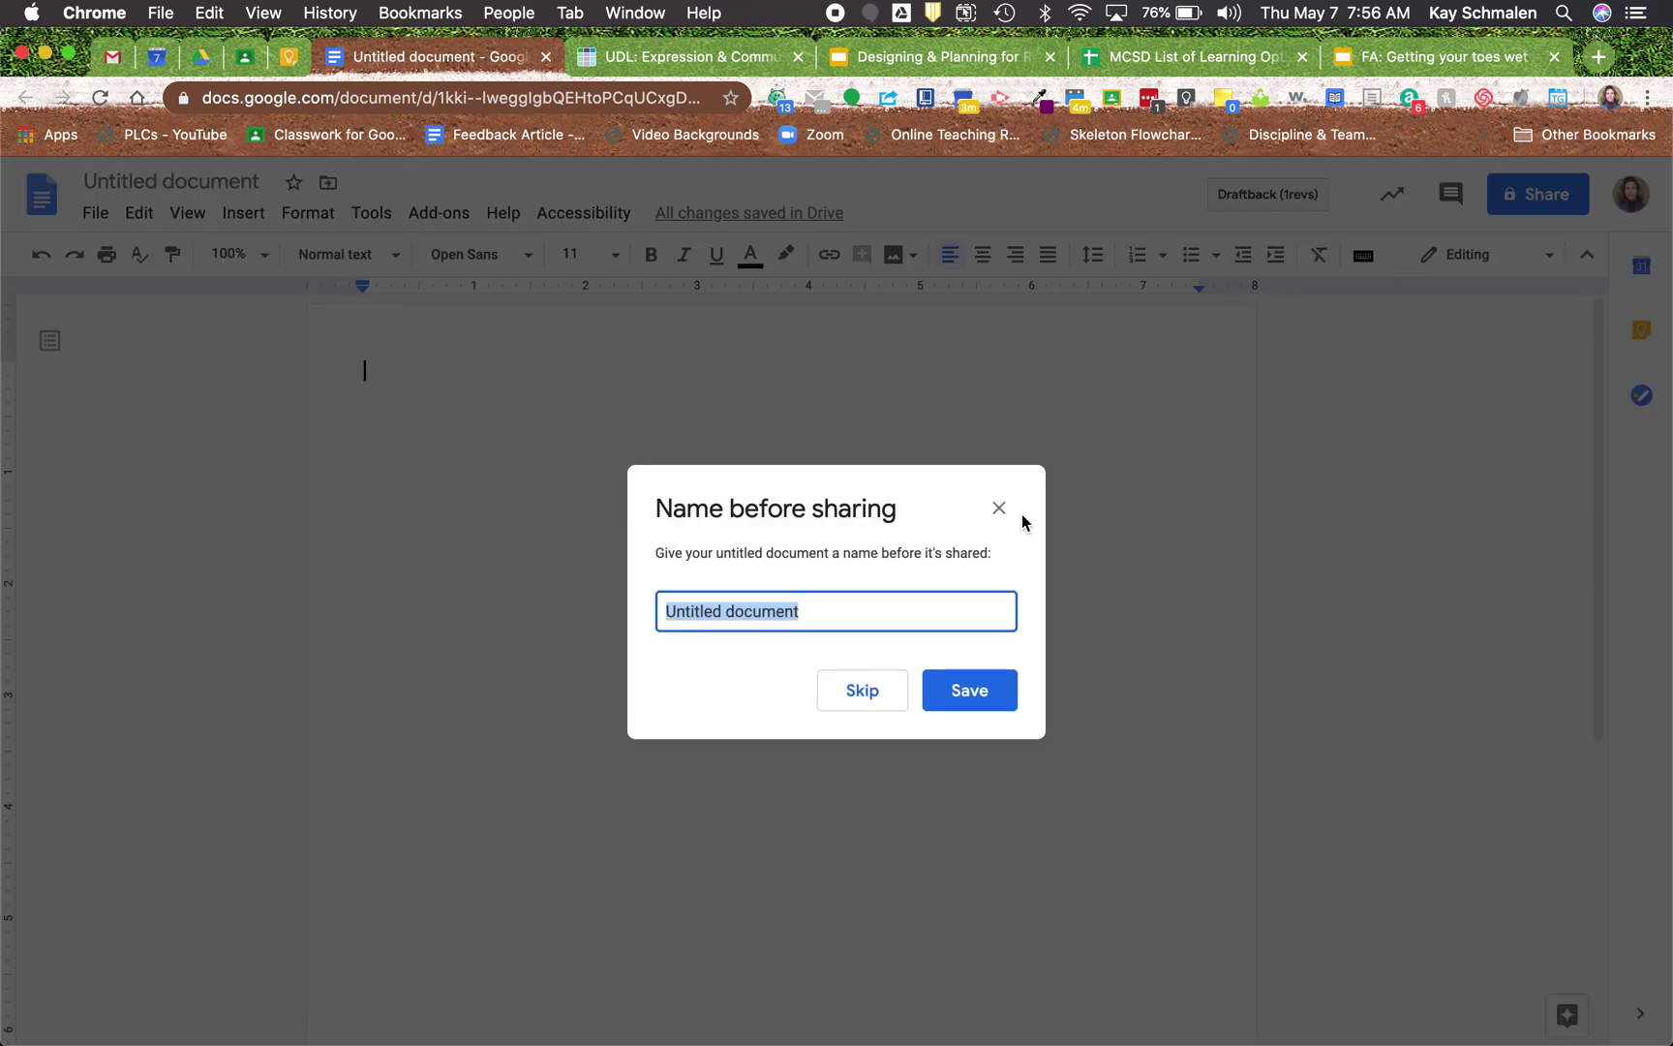
pyautogui.click(962, 701)
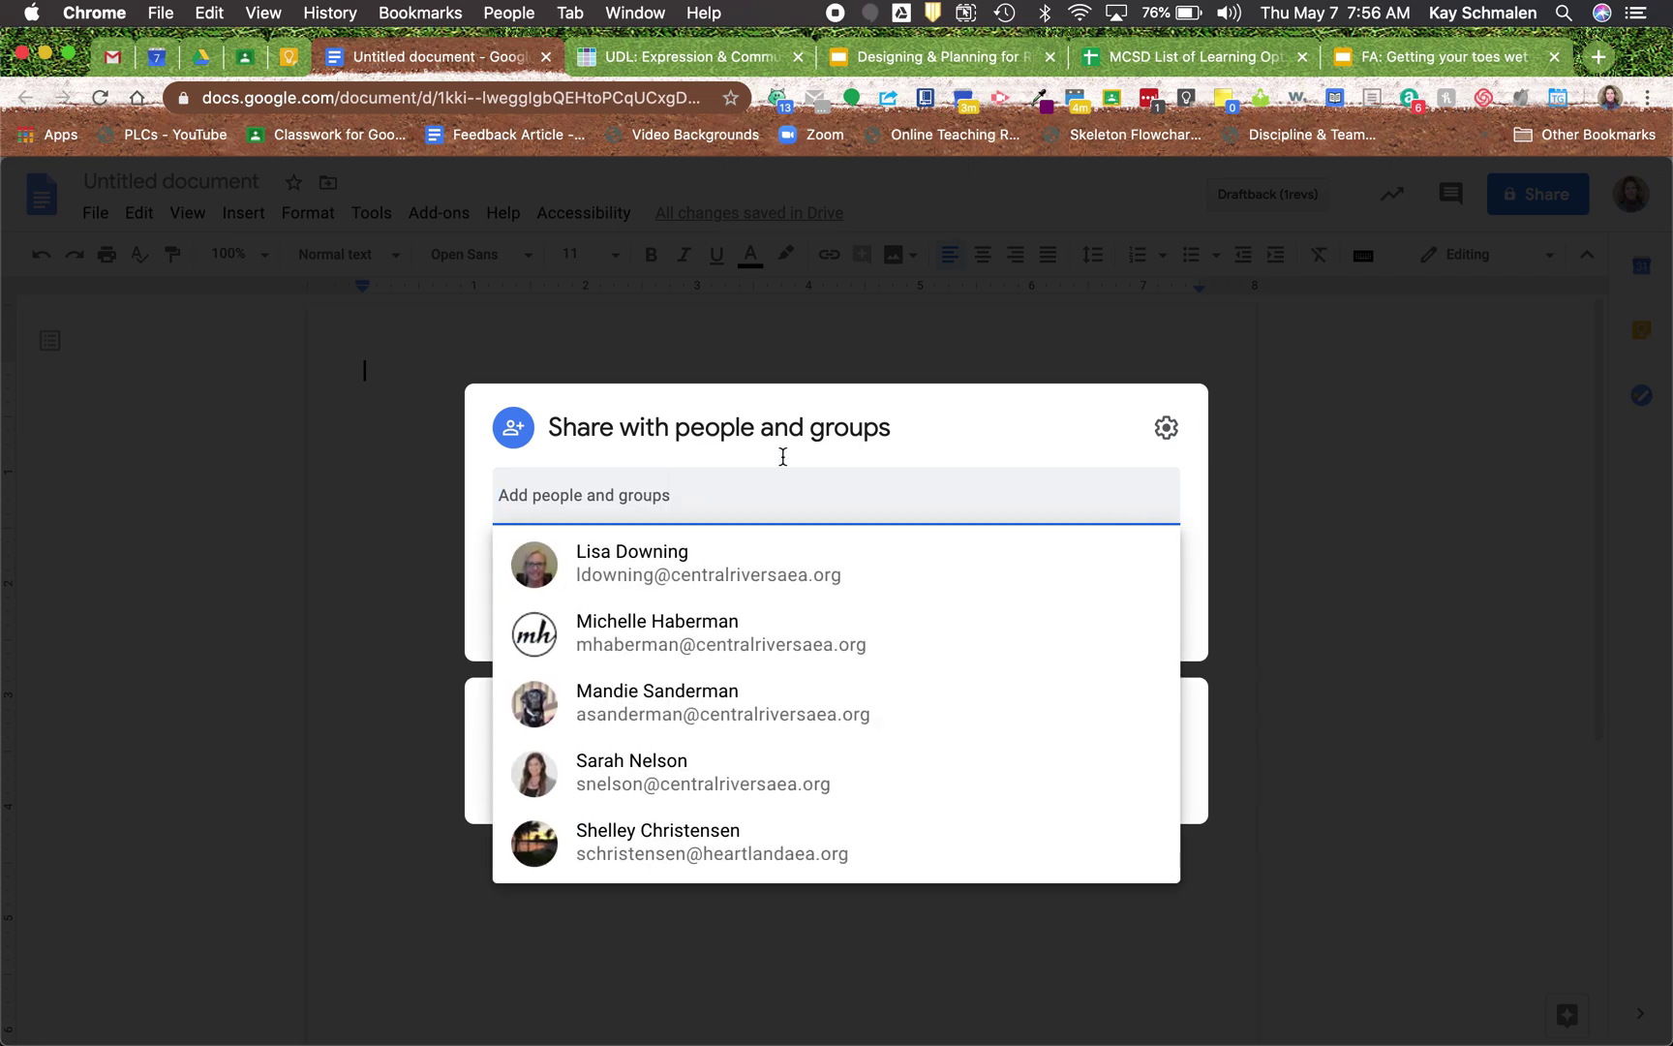
pyautogui.click(1328, 440)
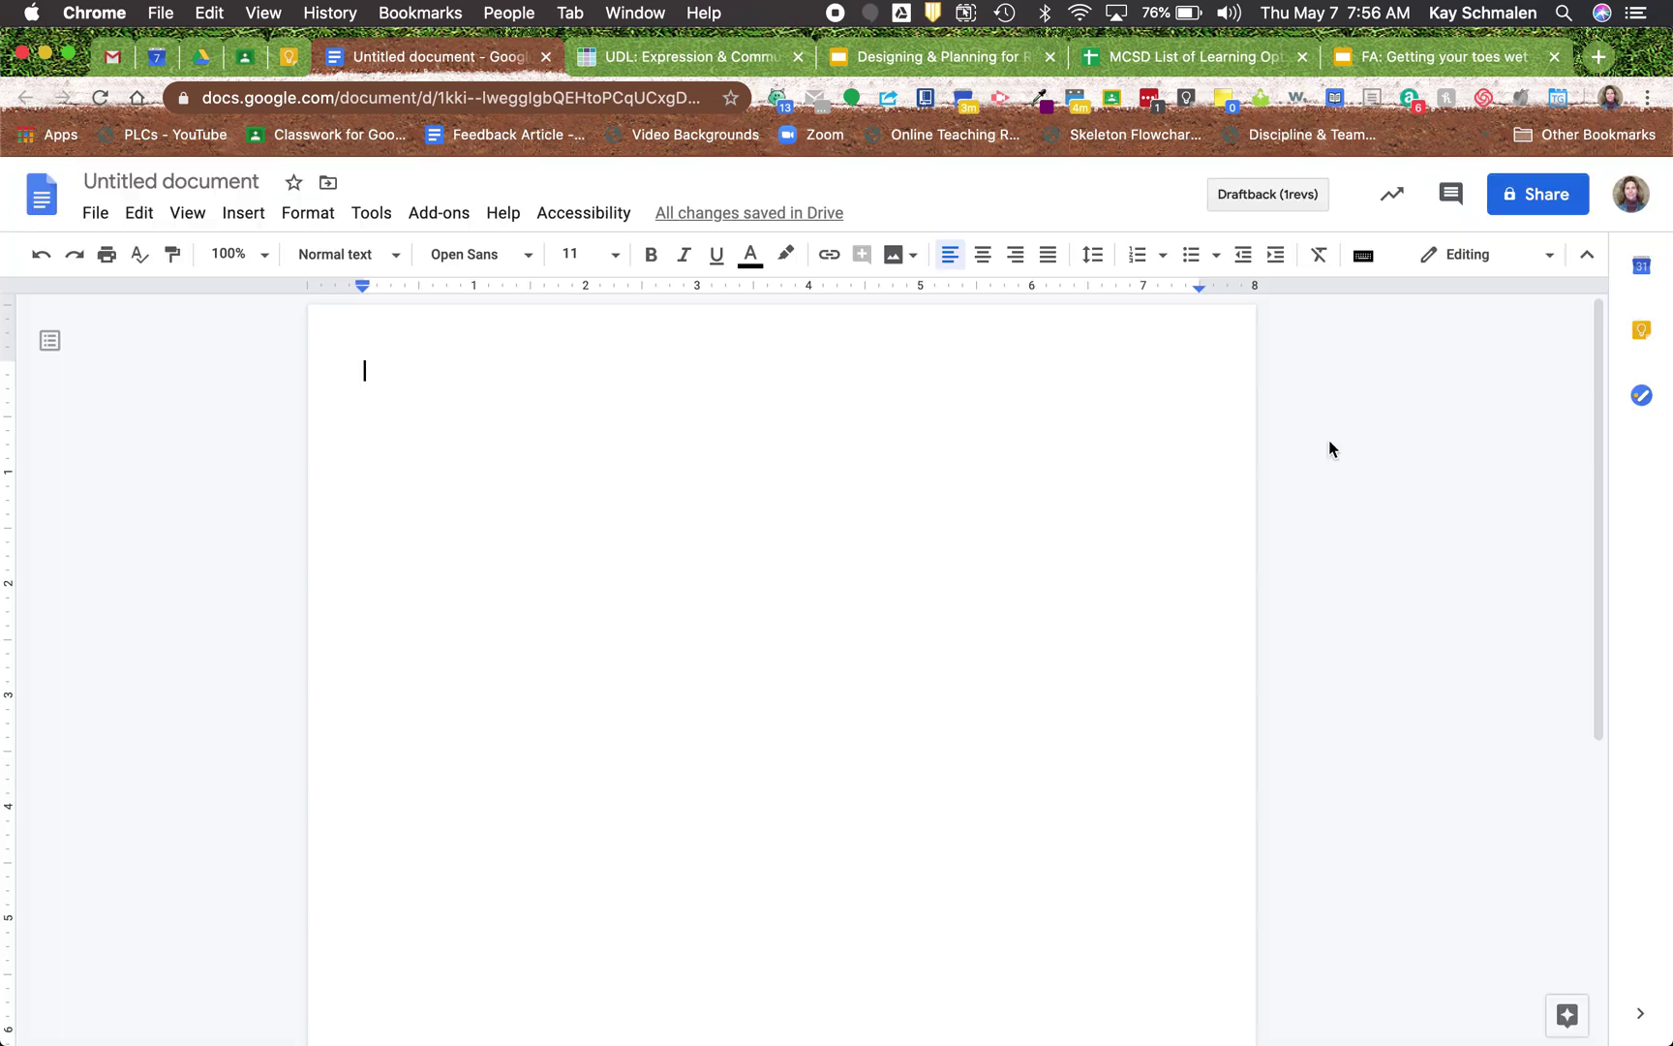
# Reopen Share keeping the current name, expand Get link, and show the Restricted access choices.
pyautogui.click(1530, 198)
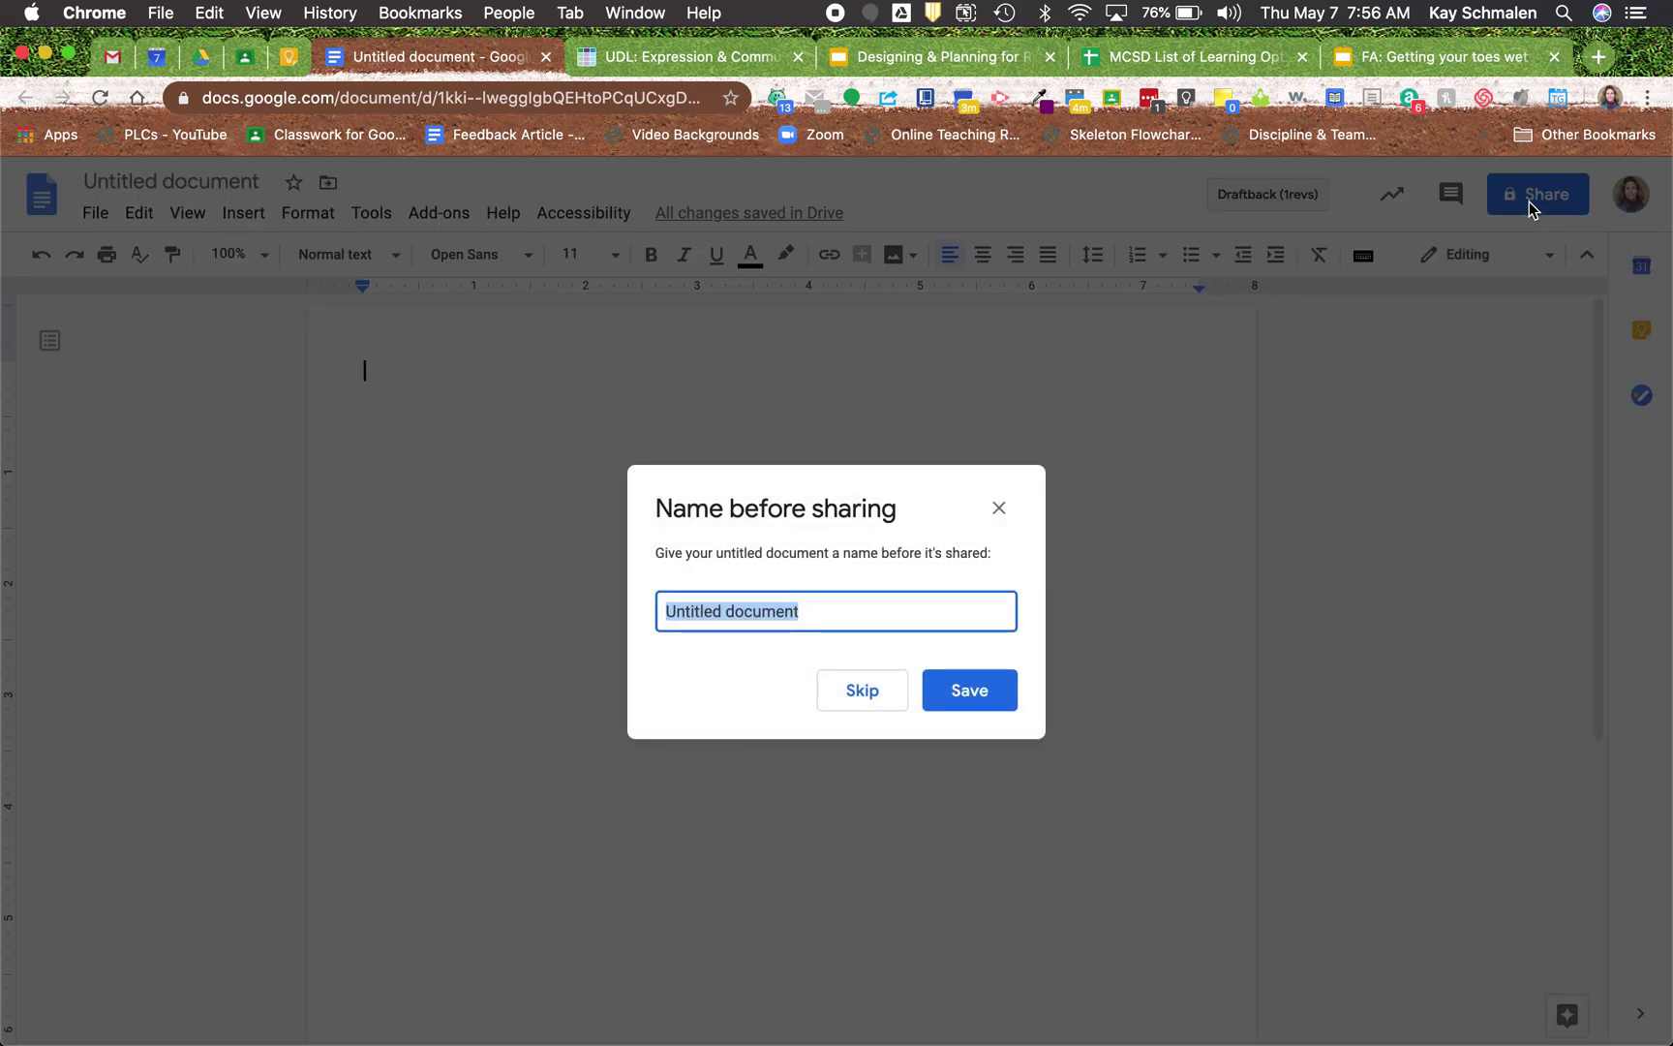
pyautogui.click(992, 686)
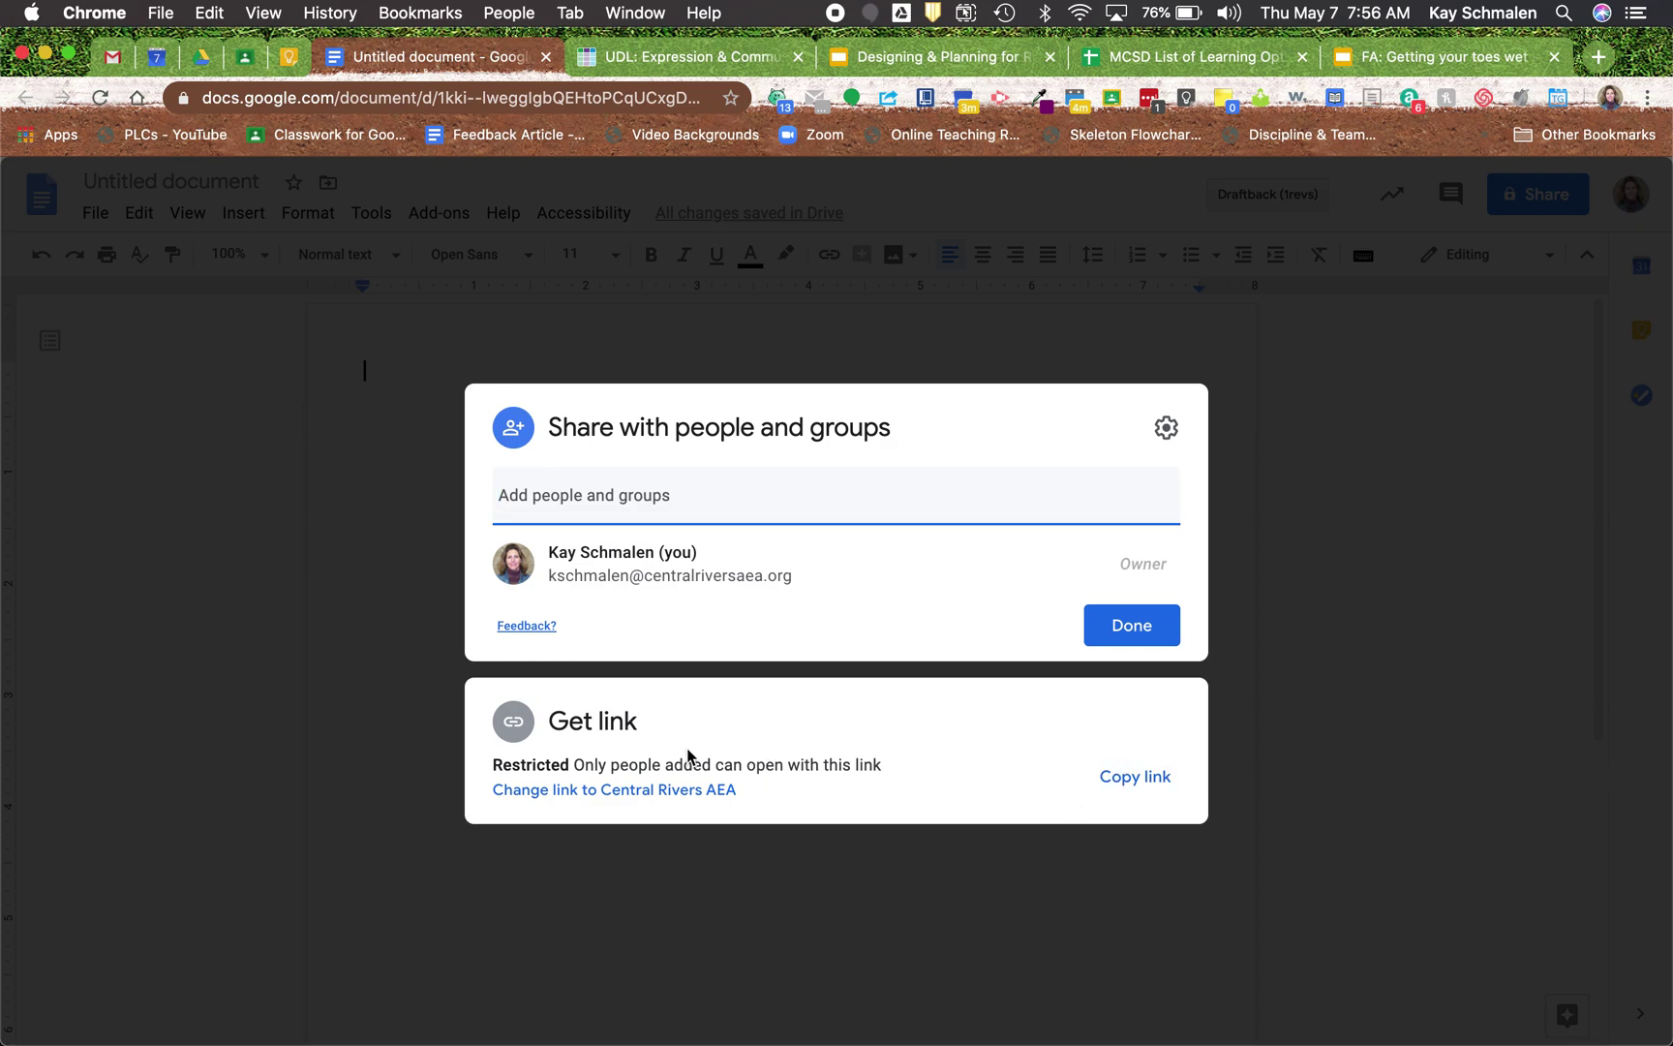
pyautogui.click(648, 758)
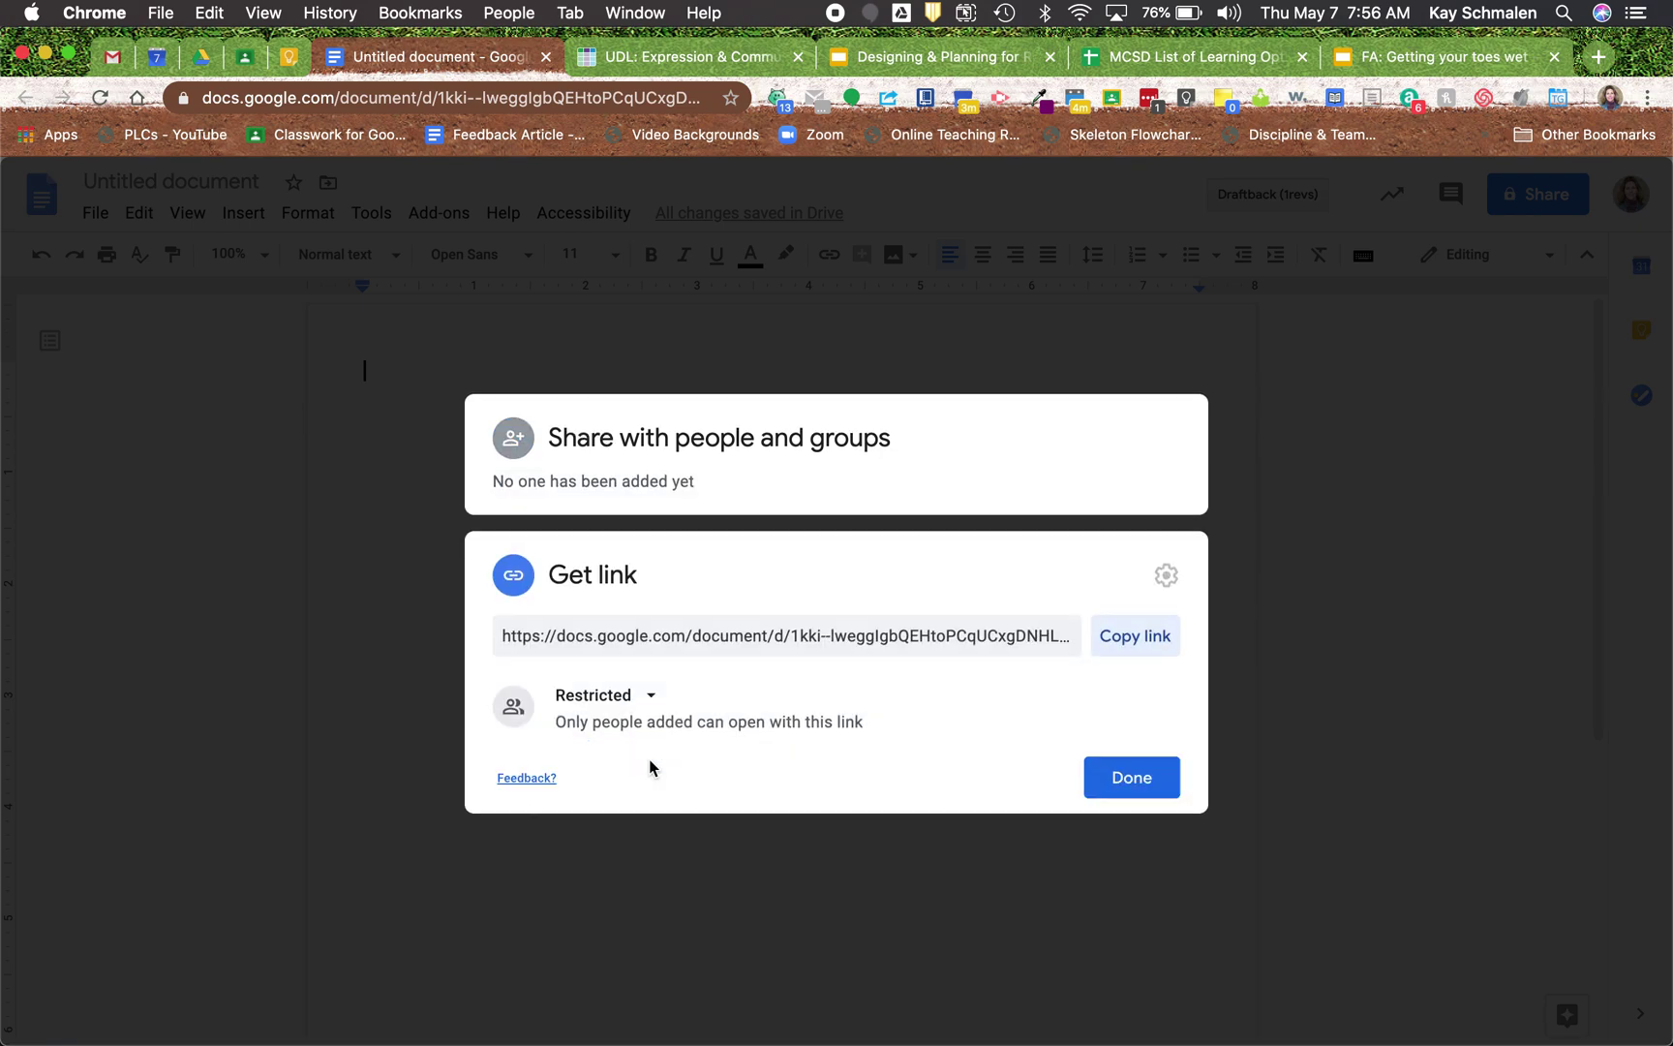
pyautogui.click(656, 708)
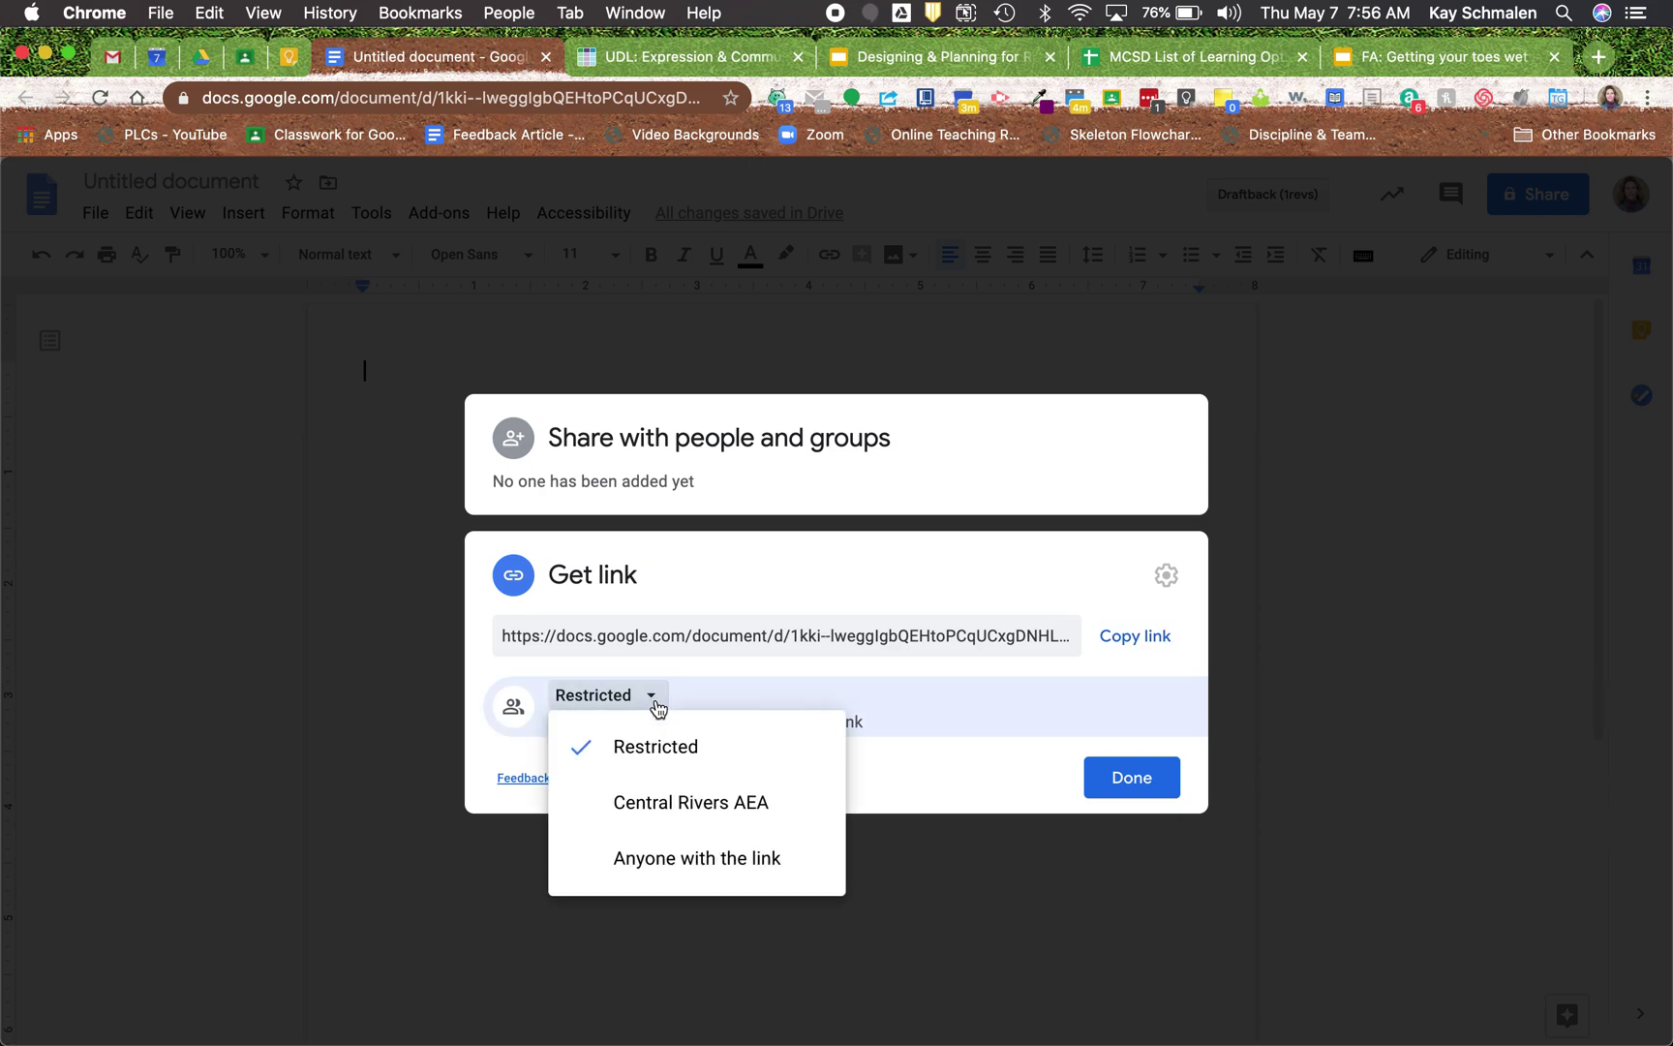